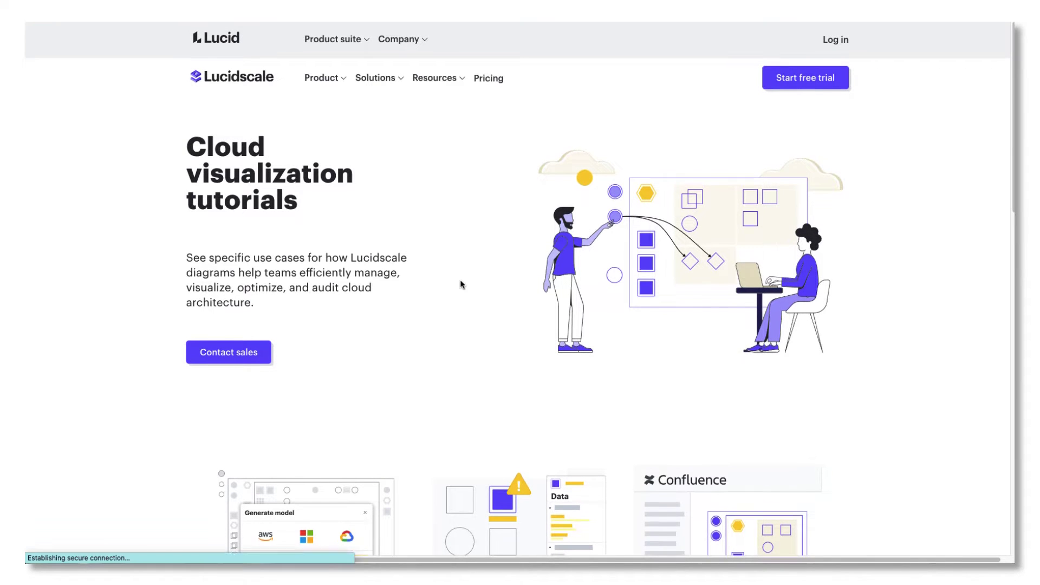
Look over the AWS Model's VPC and subnets, preview Security Groups, then show Infrastructure - Prod.
{"action": "scroll", "coordinate": [461, 284], "scroll_direction": "down", "scroll_amount": 1}
{"action": "scroll", "coordinate": [461, 284], "scroll_direction": "down", "scroll_amount": 3}
{"action": "scroll", "coordinate": [460, 284], "scroll_direction": "down", "scroll_amount": 1}
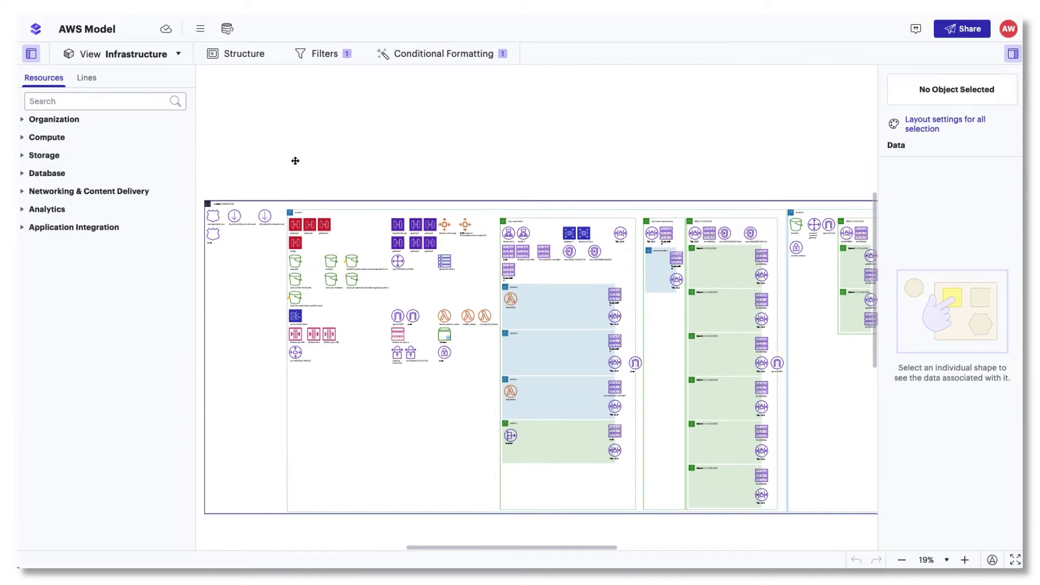
{"action": "scroll", "coordinate": [296, 161], "scroll_direction": "up", "scroll_amount": 3}
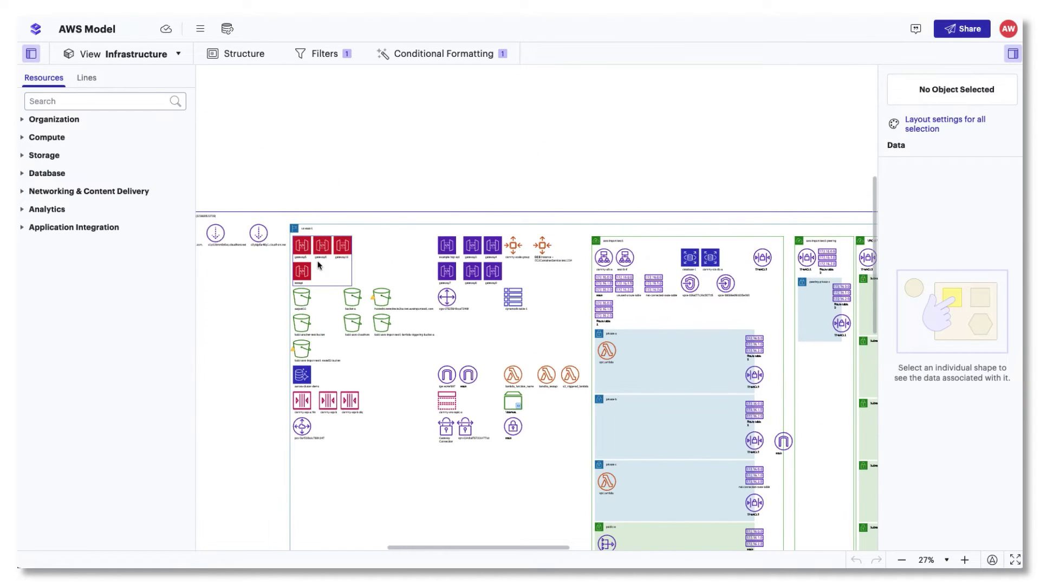
{"action": "scroll", "coordinate": [329, 310], "scroll_direction": "down", "scroll_amount": 3}
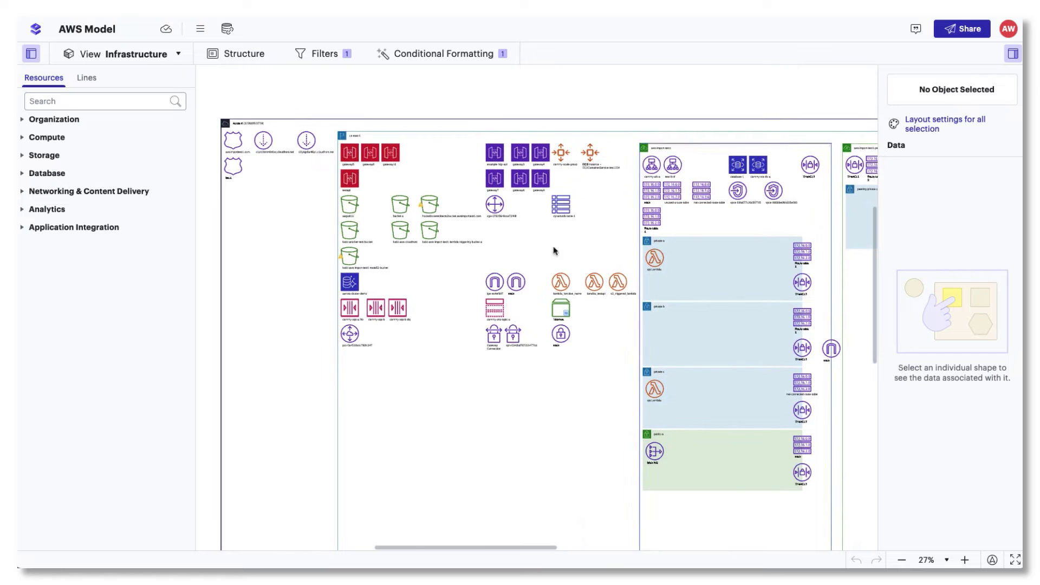
{"action": "left_click_drag", "start_coordinate": [682, 277], "coordinate": [679, 242]}
{"action": "scroll", "coordinate": [679, 243], "scroll_direction": "down", "scroll_amount": 4}
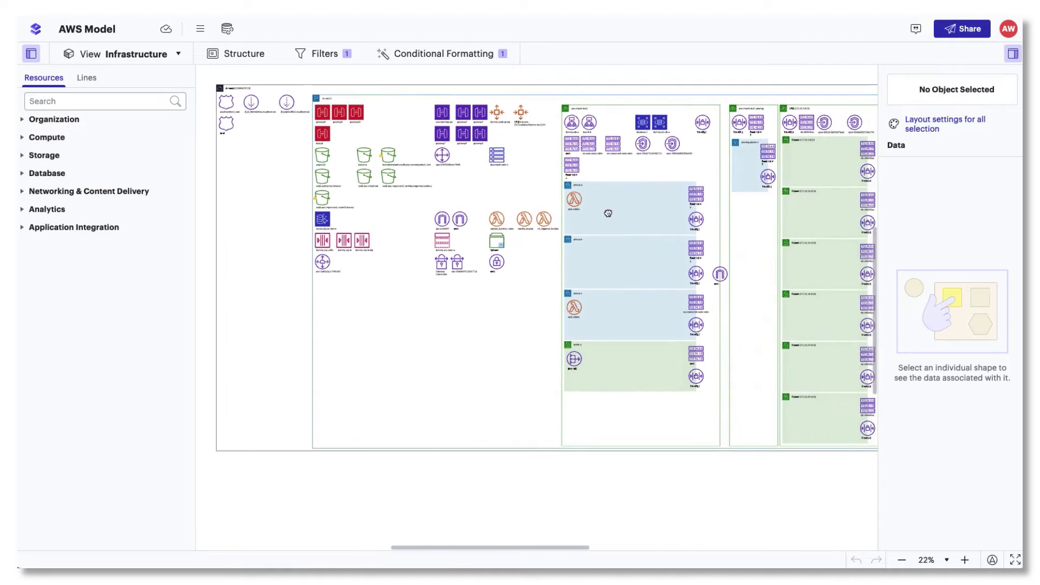
{"action": "left_click", "coordinate": [152, 55]}
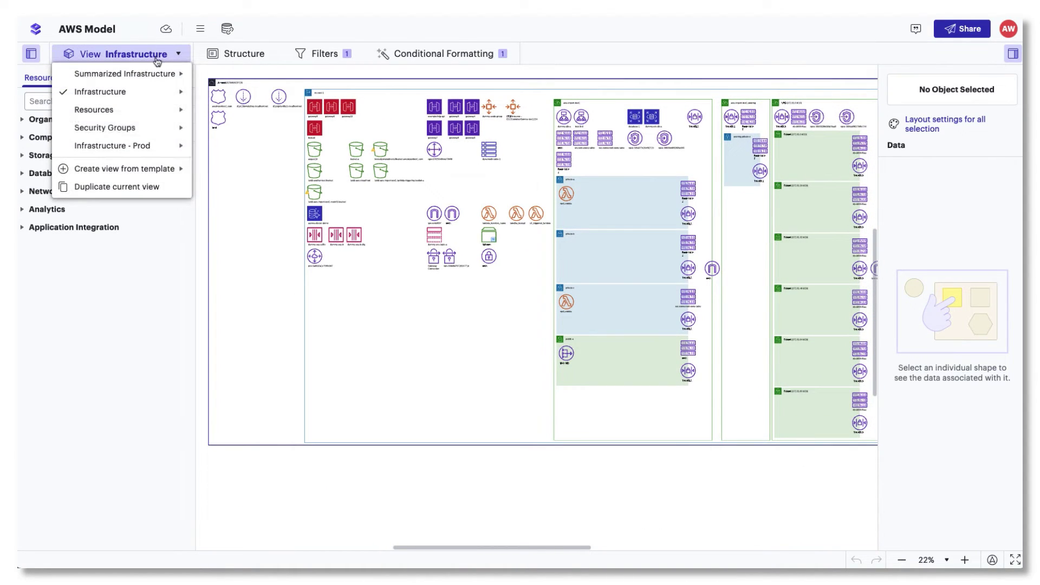
{"action": "left_click", "coordinate": [140, 130]}
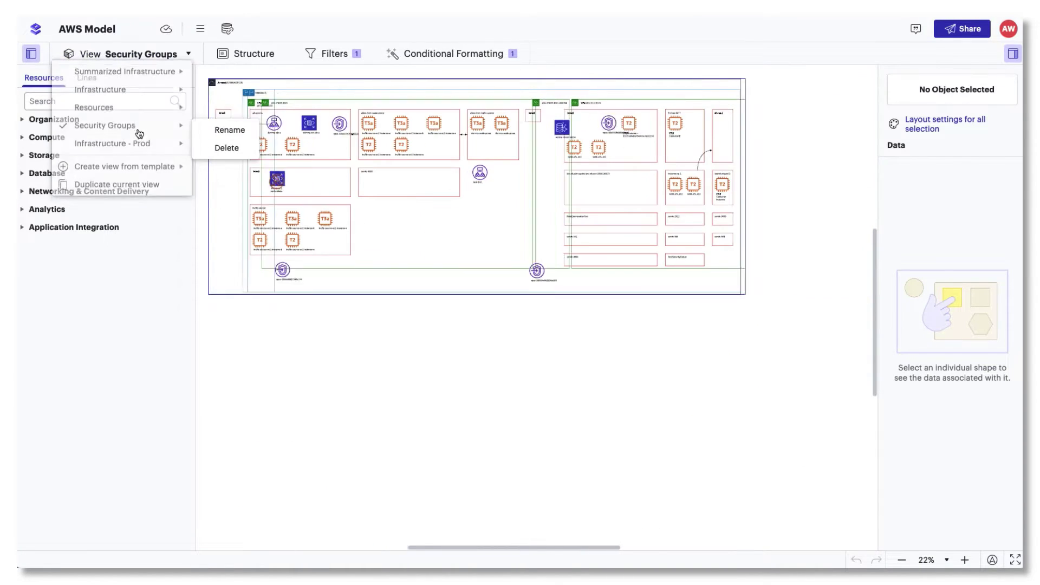
{"action": "left_click", "coordinate": [153, 59]}
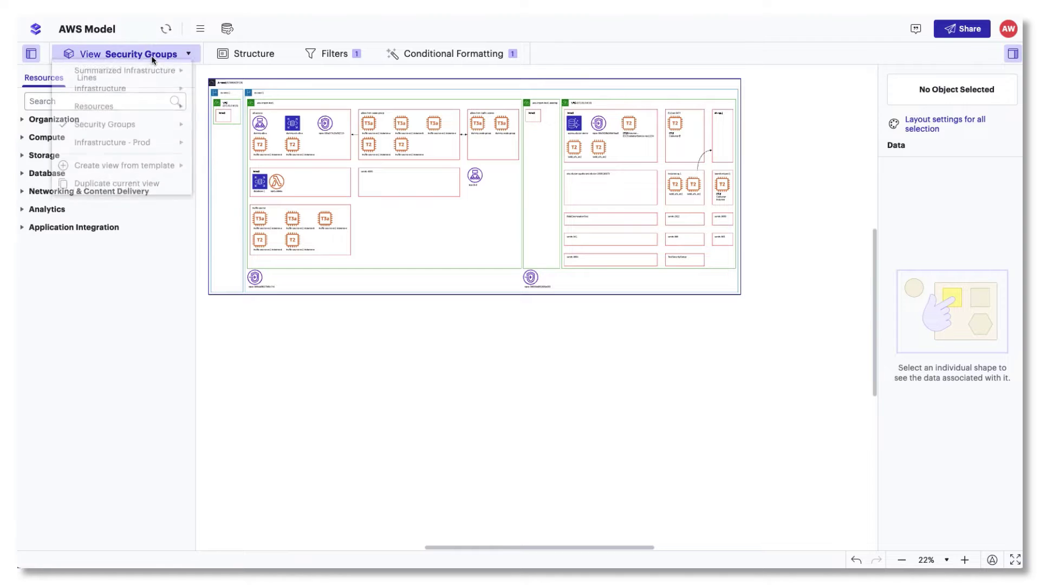
{"action": "left_click", "coordinate": [128, 147]}
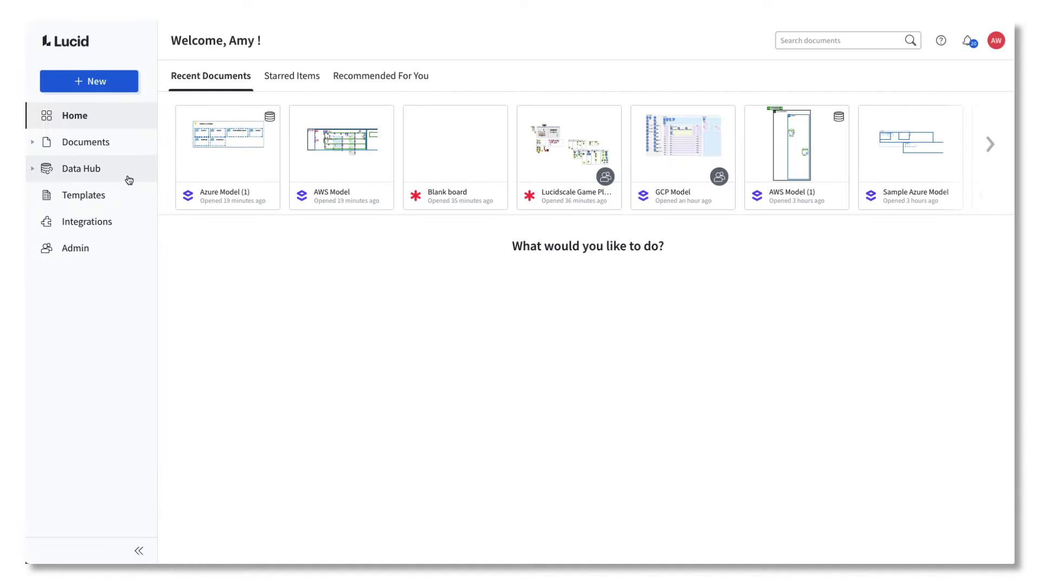
Review the AWS, Azure and GCP Data Hub pages and each provider's Saved Credentials.
{"action": "left_click", "coordinate": [129, 179]}
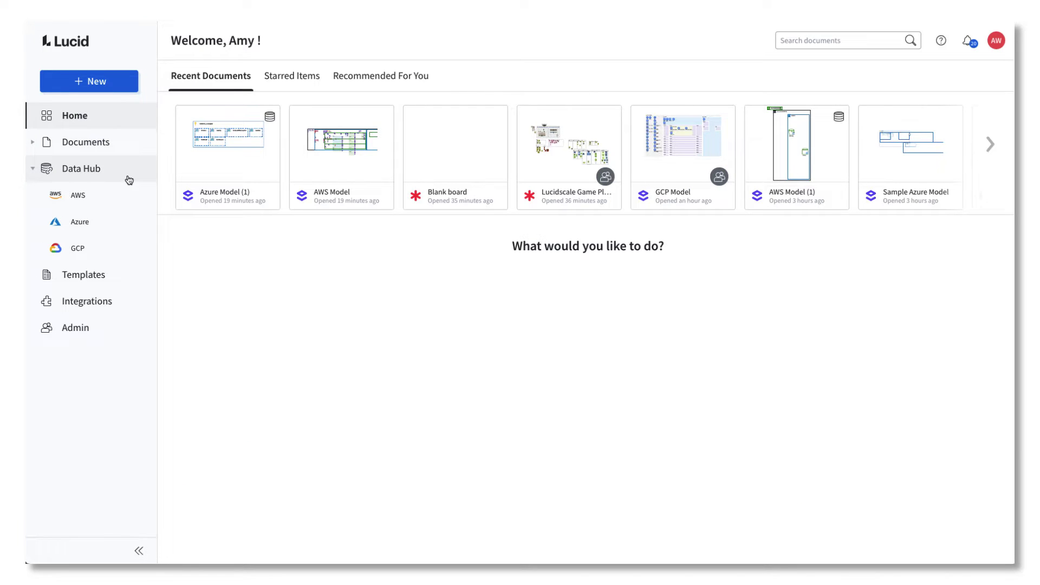
{"action": "left_click", "coordinate": [119, 196]}
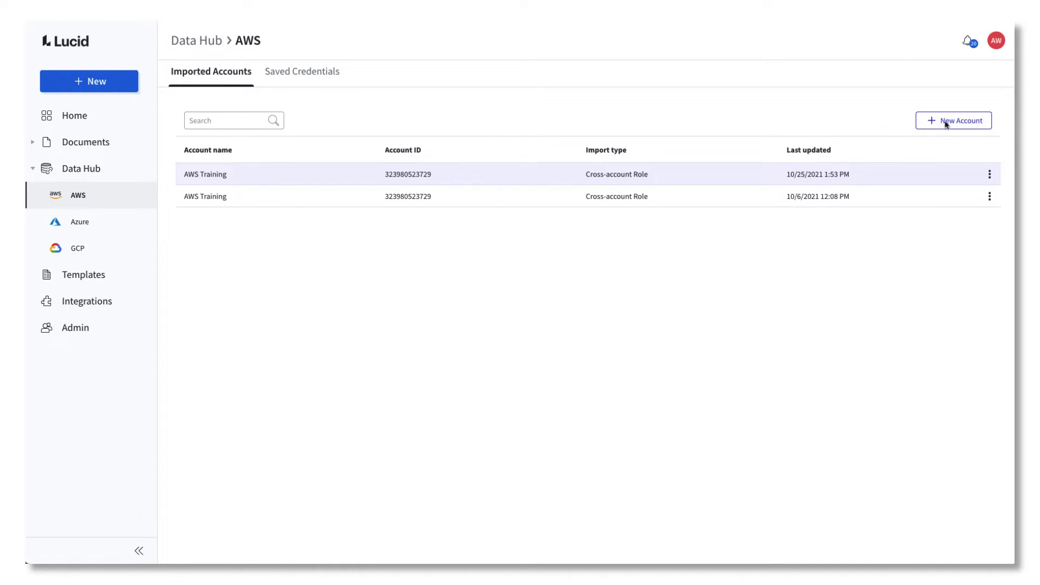
{"action": "left_click", "coordinate": [323, 72]}
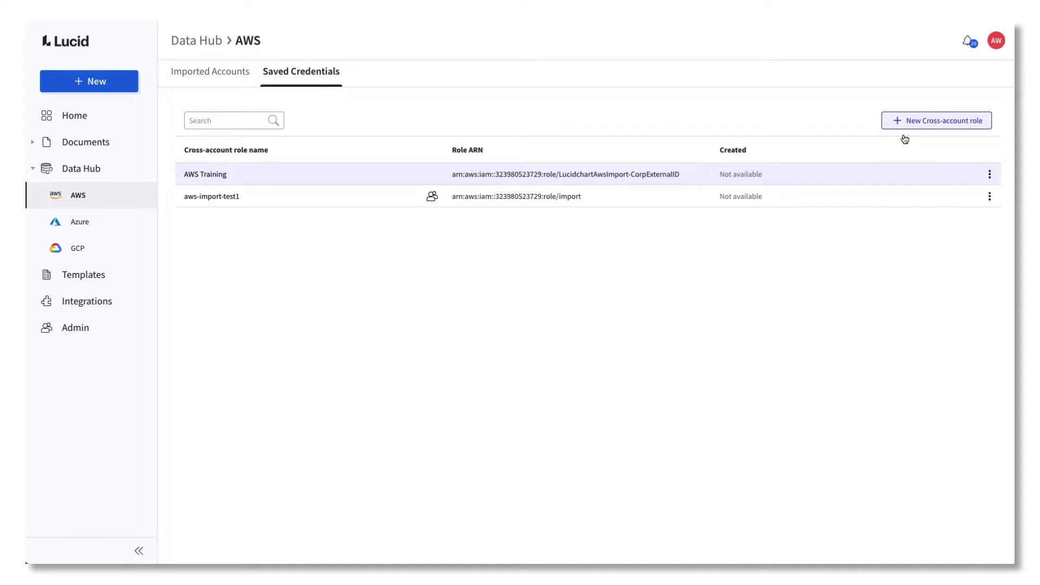
{"action": "left_click", "coordinate": [100, 226]}
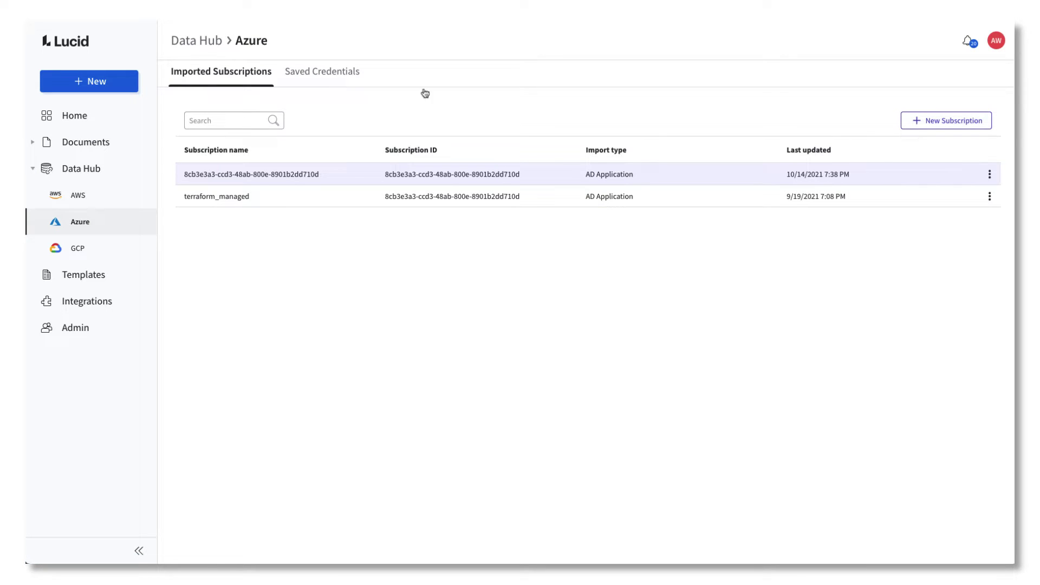
{"action": "left_click", "coordinate": [327, 82]}
{"action": "left_click", "coordinate": [87, 249]}
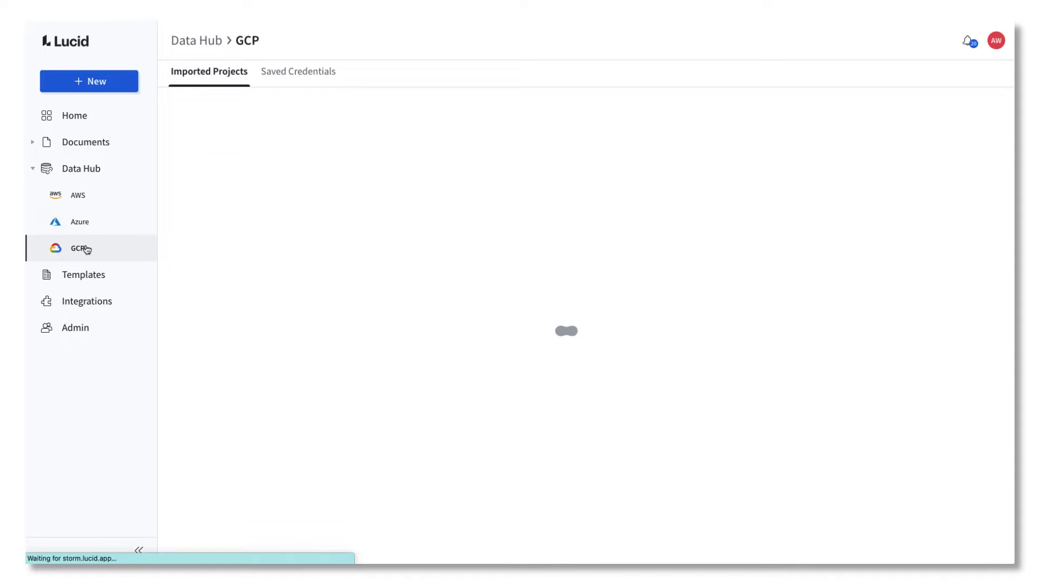
{"action": "left_click", "coordinate": [317, 82]}
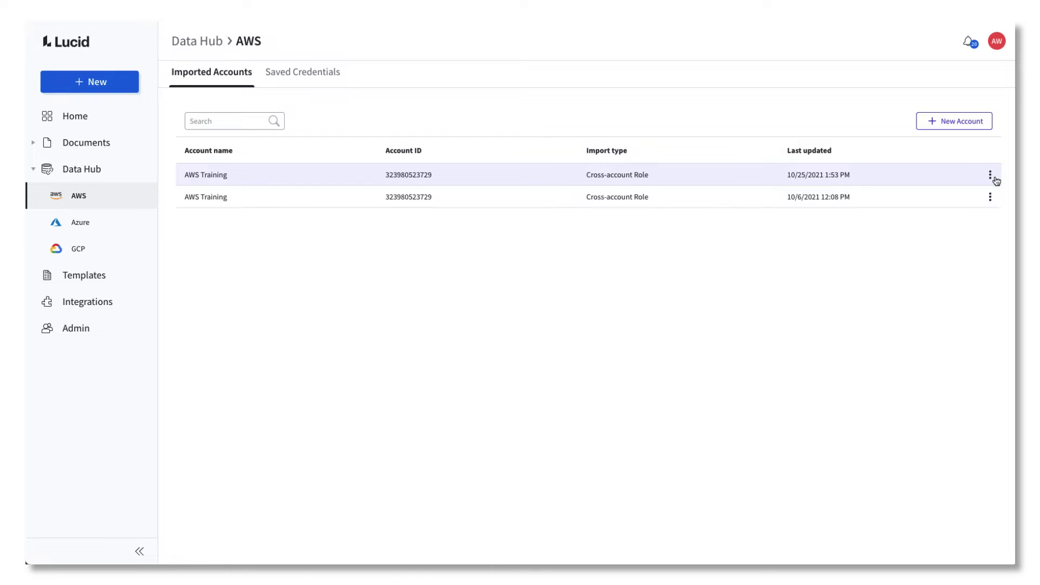
{"action": "left_click", "coordinate": [991, 175]}
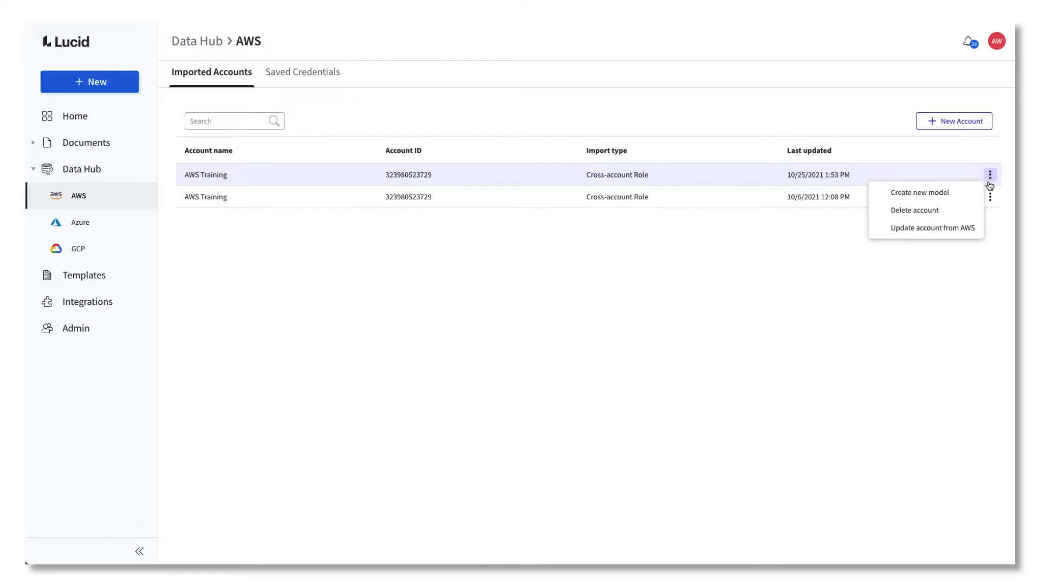
{"action": "left_click", "coordinate": [885, 269]}
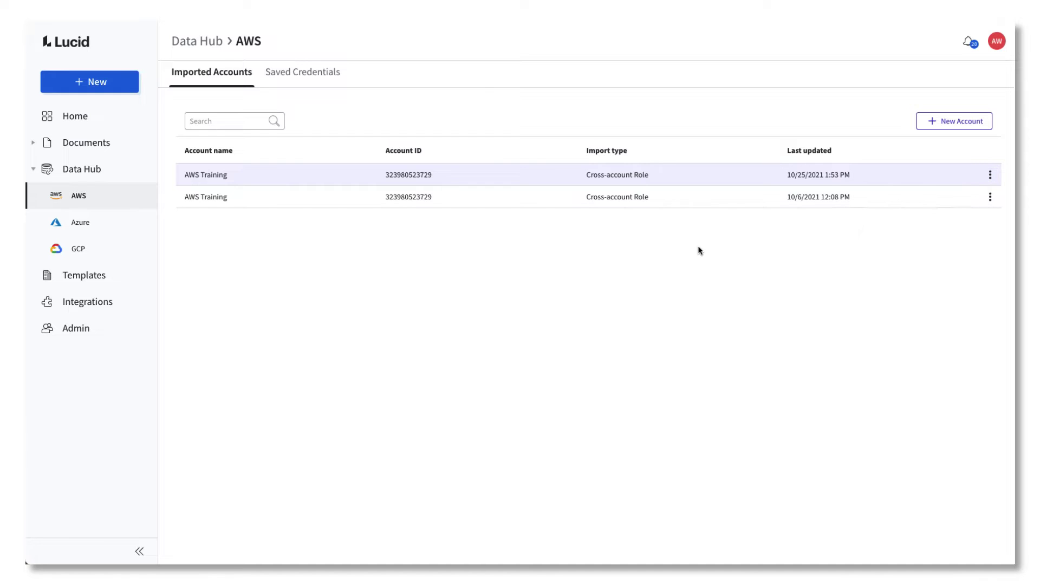
{"action": "left_click", "coordinate": [125, 88]}
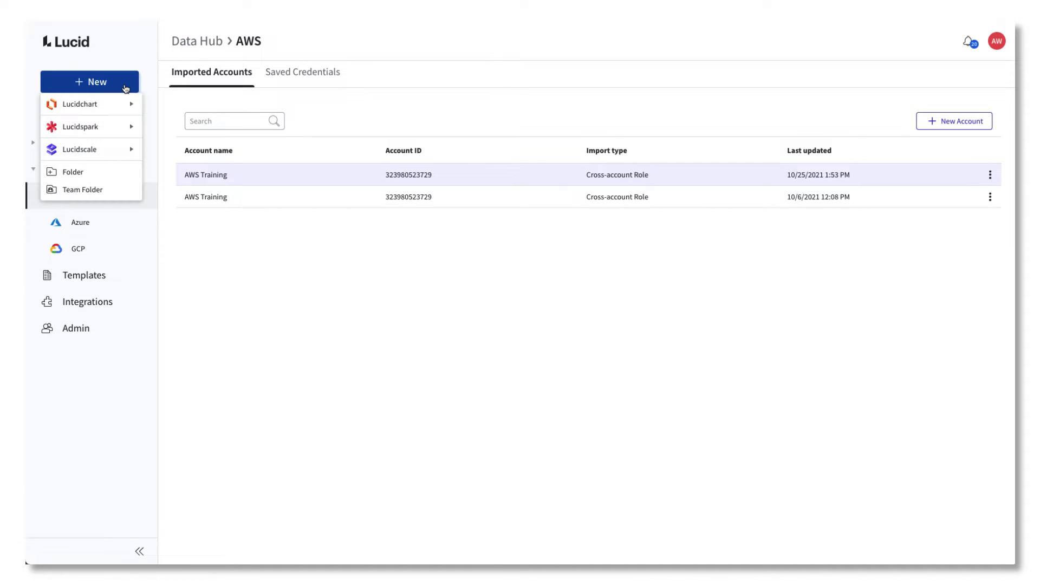
{"action": "mouse_move", "coordinate": [111, 151]}
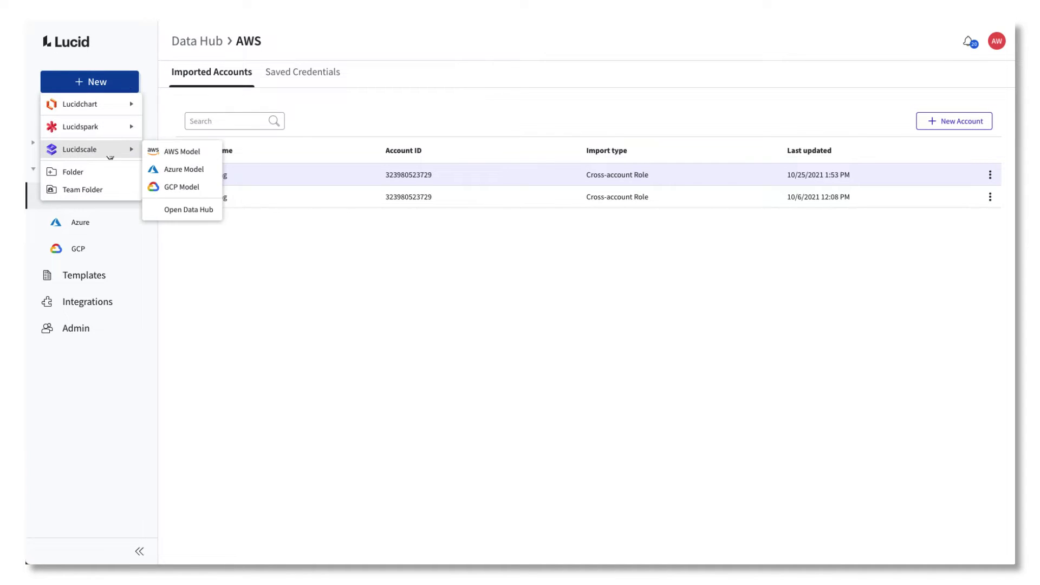
{"action": "left_click", "coordinate": [180, 152]}
{"action": "left_click", "coordinate": [52, 209]}
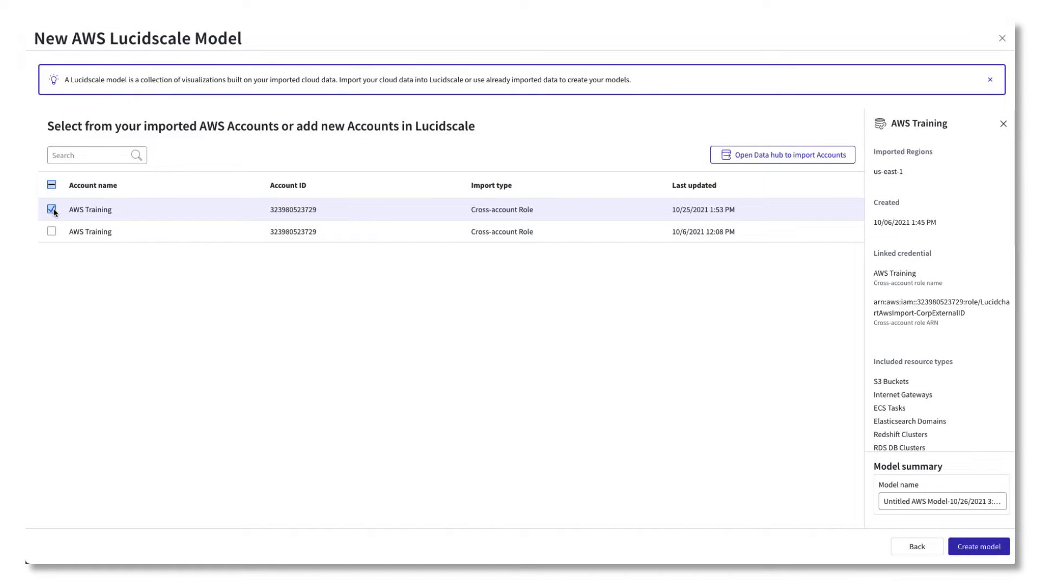
{"action": "left_click", "coordinate": [974, 548]}
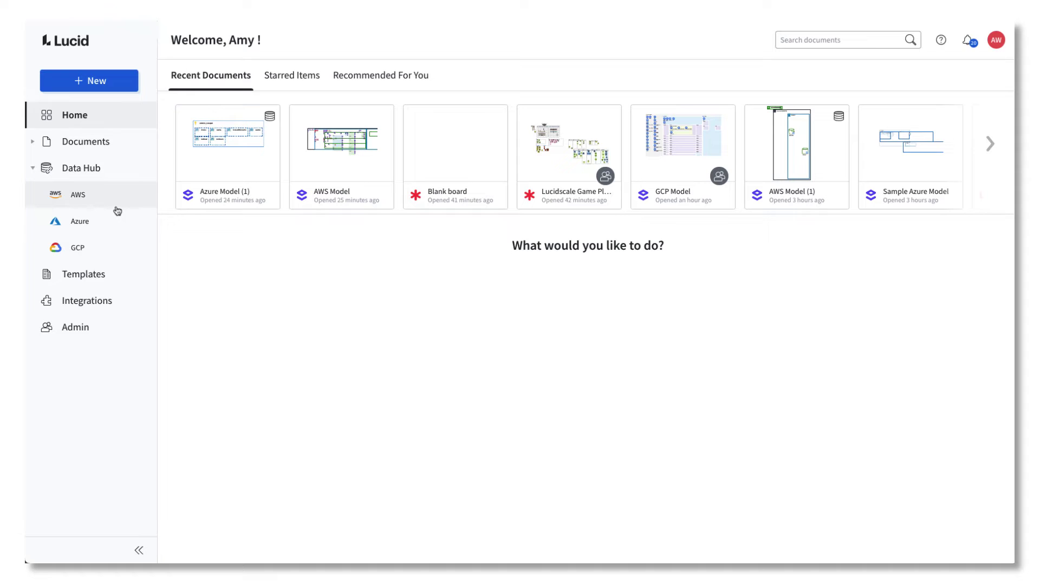
{"action": "left_click", "coordinate": [115, 207]}
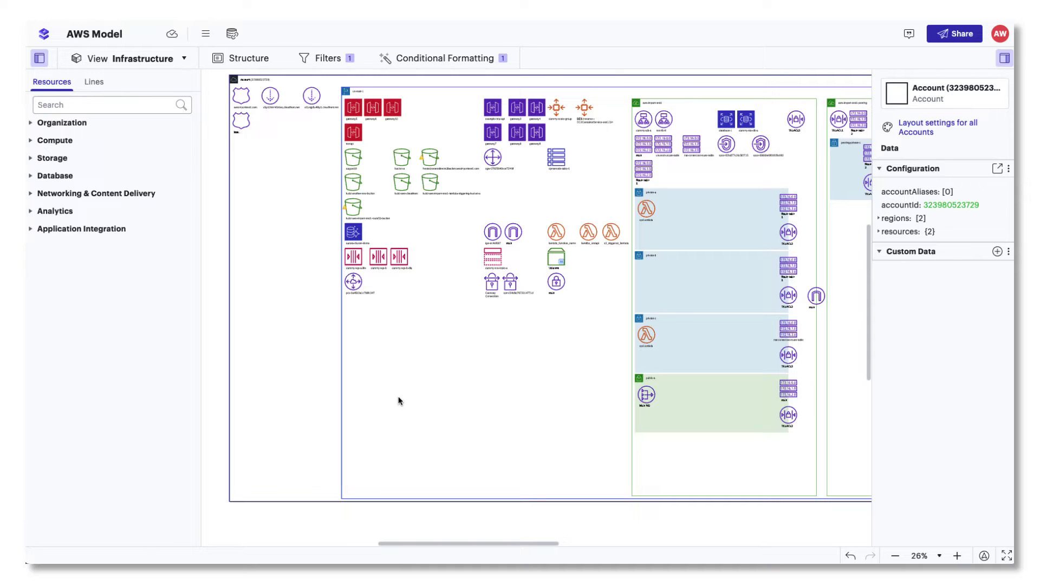
Pan across the AWS Model to the us-west region and back to the us-east resources.
{"action": "scroll", "coordinate": [398, 401], "scroll_direction": "up", "scroll_amount": 2}
{"action": "scroll", "coordinate": [399, 395], "scroll_direction": "down", "scroll_amount": 2}
{"action": "scroll", "coordinate": [434, 374], "scroll_direction": "up", "scroll_amount": 3}
{"action": "left_click_drag", "start_coordinate": [611, 371], "coordinate": [402, 363]}
{"action": "left_click_drag", "start_coordinate": [666, 374], "coordinate": [477, 376]}
{"action": "left_click_drag", "start_coordinate": [752, 376], "coordinate": [816, 373]}
{"action": "left_click_drag", "start_coordinate": [281, 365], "coordinate": [629, 374]}
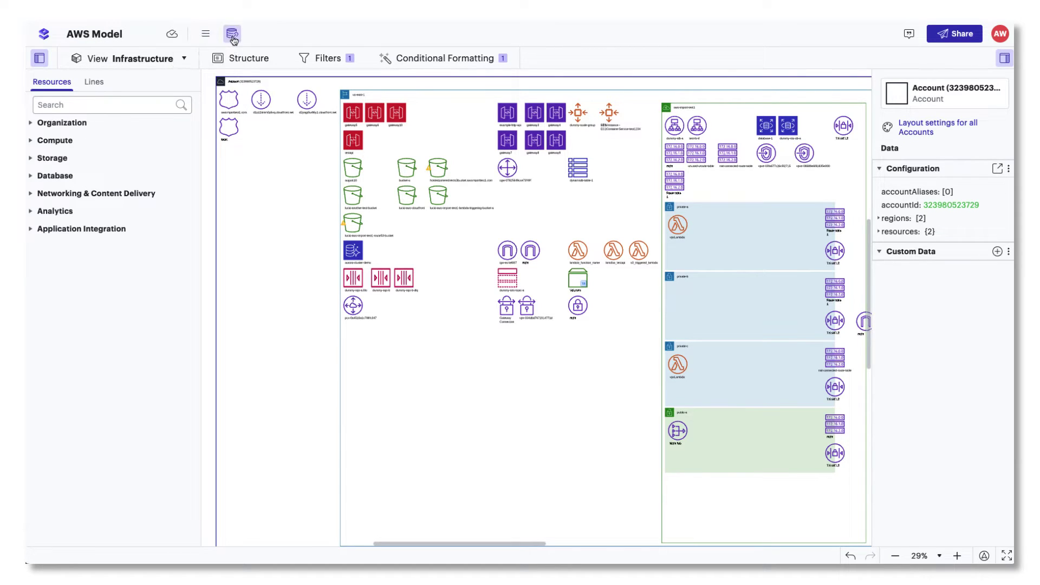
{"action": "left_click", "coordinate": [183, 61]}
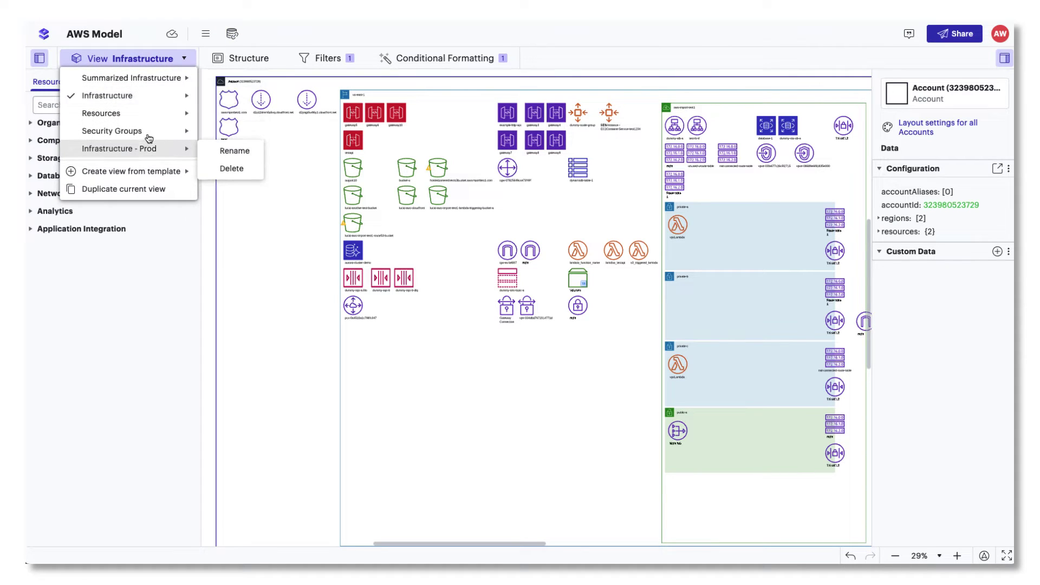
{"action": "left_click", "coordinate": [207, 89]}
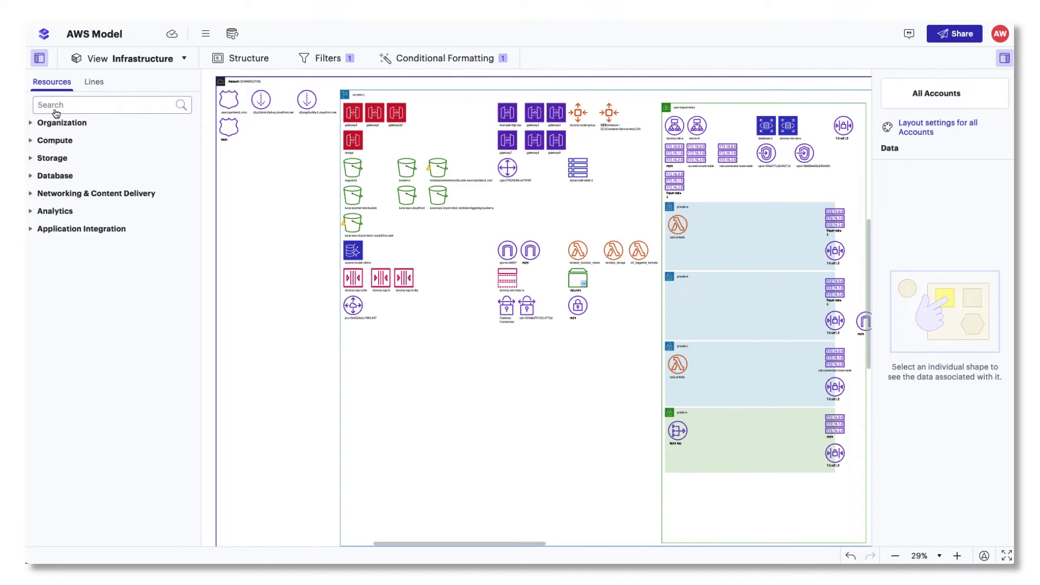
Hide and restore S3 Buckets, then toggle the HostedZones ALB and CloudFront lines on and off.
{"action": "left_click", "coordinate": [33, 160]}
{"action": "left_click", "coordinate": [49, 197]}
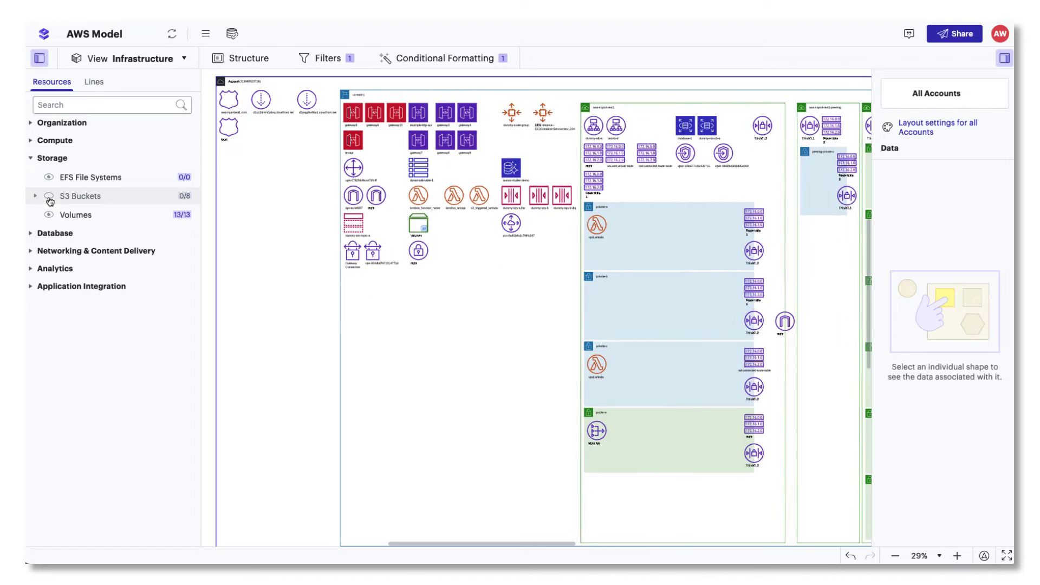
{"action": "left_click", "coordinate": [31, 158]}
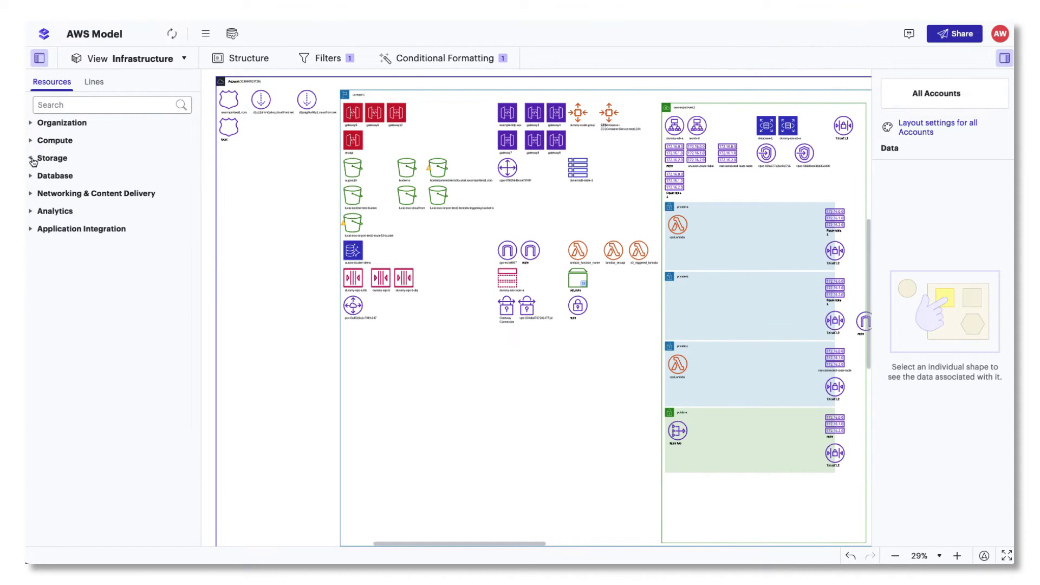
{"action": "left_click", "coordinate": [93, 82]}
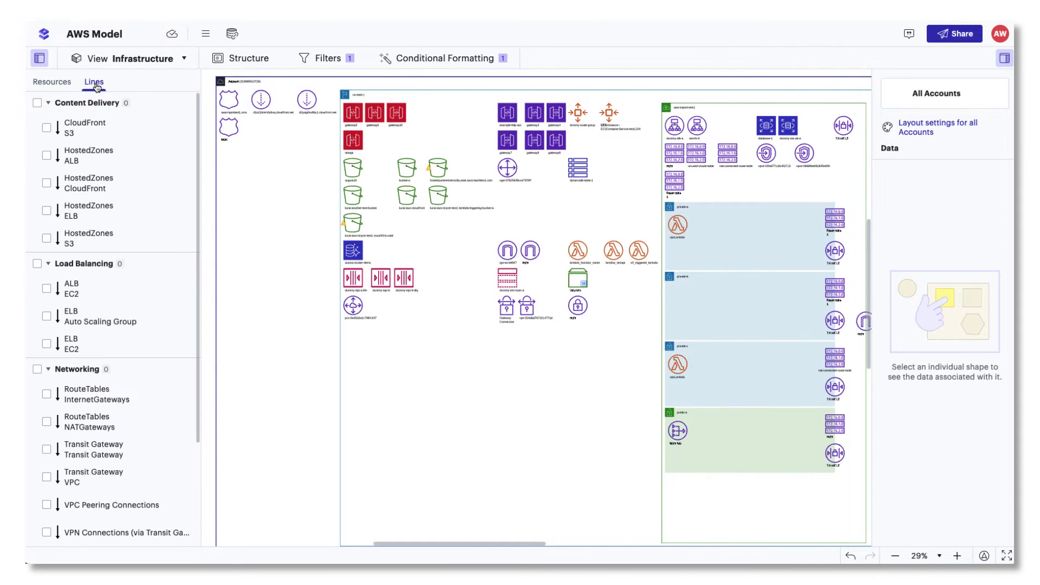
{"action": "left_click", "coordinate": [47, 156]}
{"action": "left_click", "coordinate": [47, 157]}
{"action": "left_click", "coordinate": [47, 185]}
{"action": "left_click", "coordinate": [46, 184]}
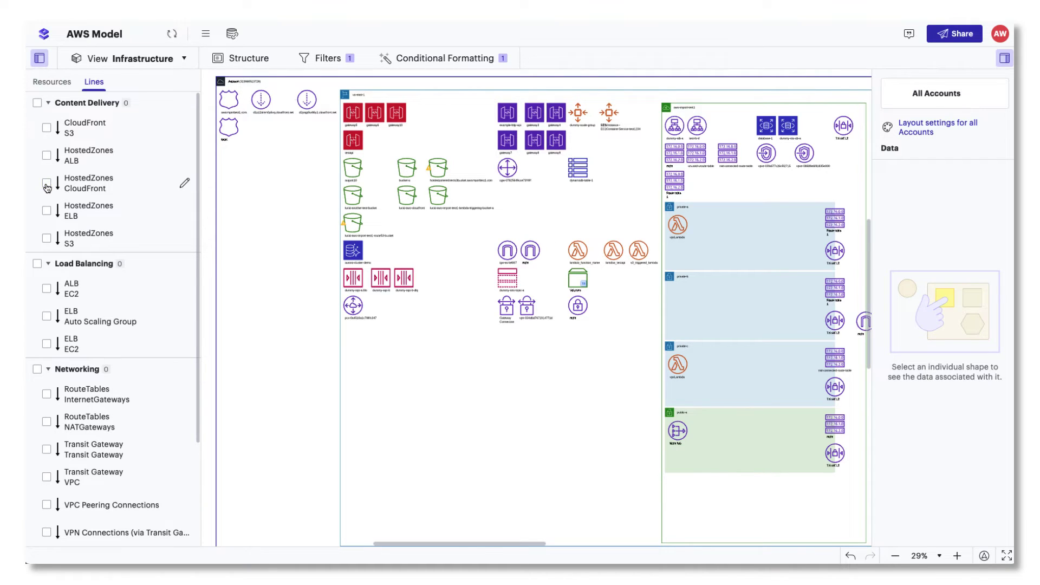
Inspect data for us-east-1, bucket-a, the private-a subnet, subnet layout settings, and the account.
{"action": "left_click", "coordinate": [402, 92]}
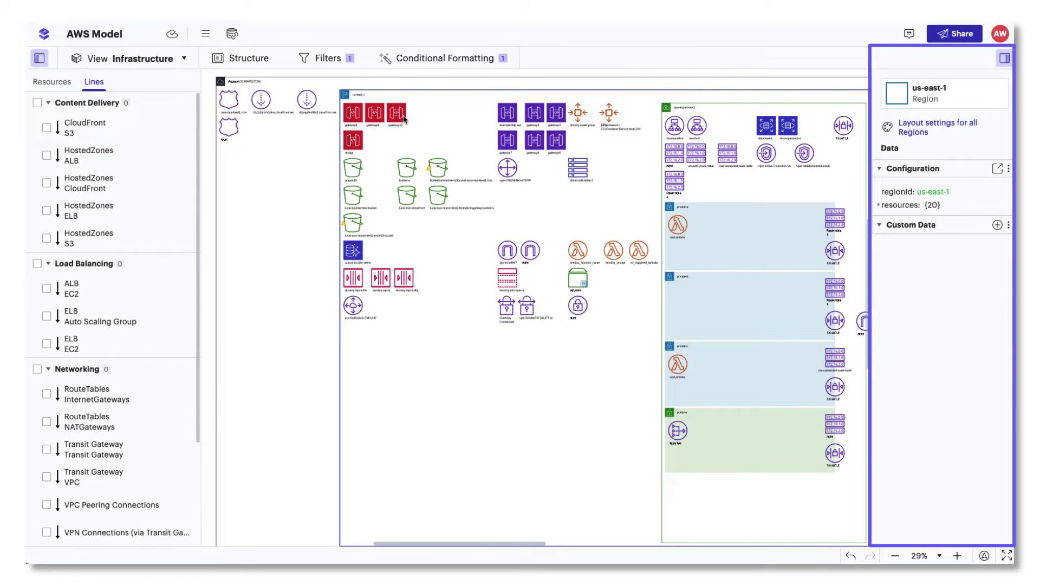
{"action": "left_click", "coordinate": [407, 168]}
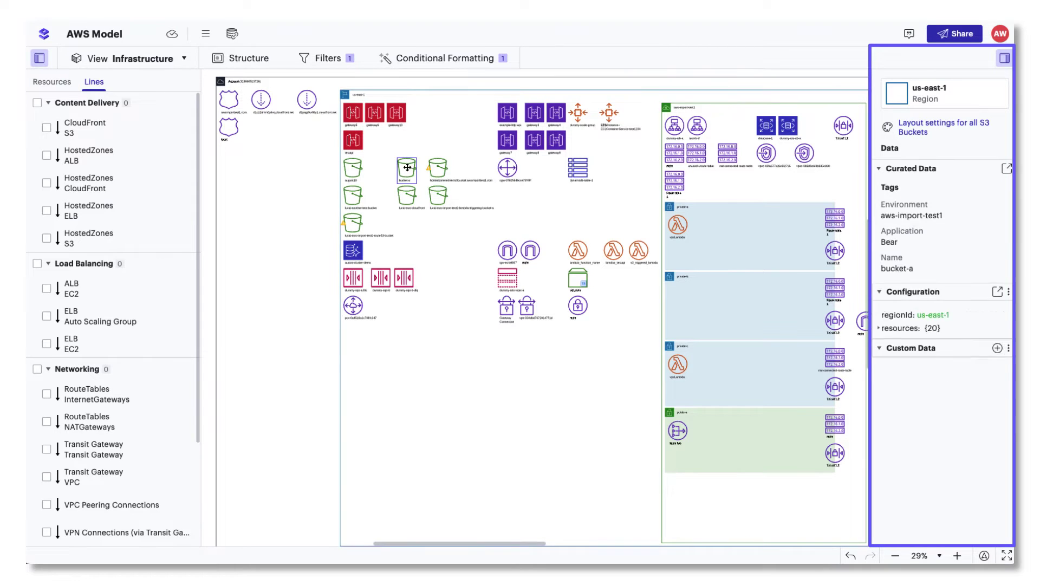
{"action": "left_click", "coordinate": [436, 195]}
{"action": "left_click", "coordinate": [727, 262]}
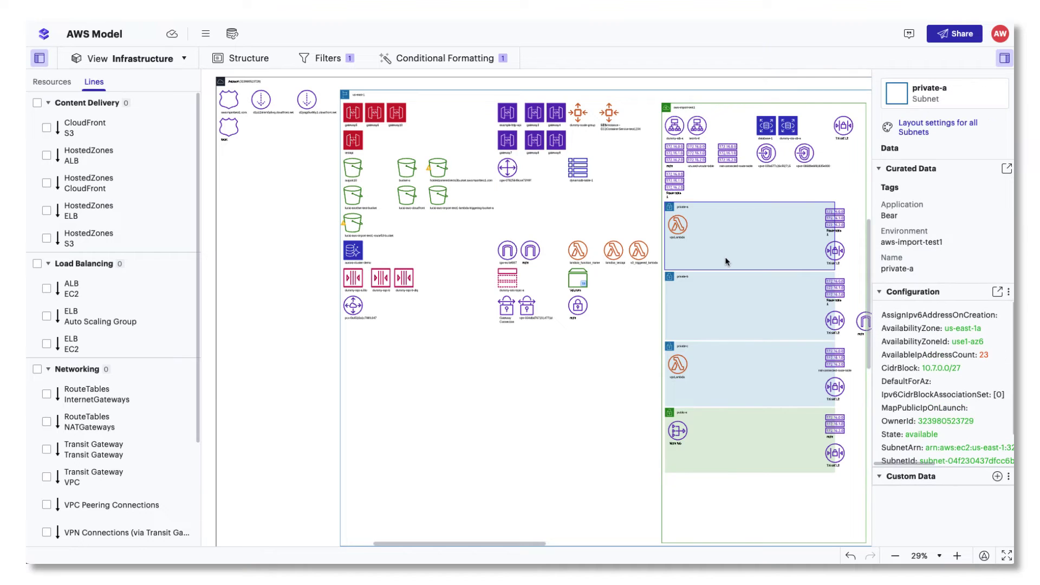
{"action": "left_click", "coordinate": [913, 134]}
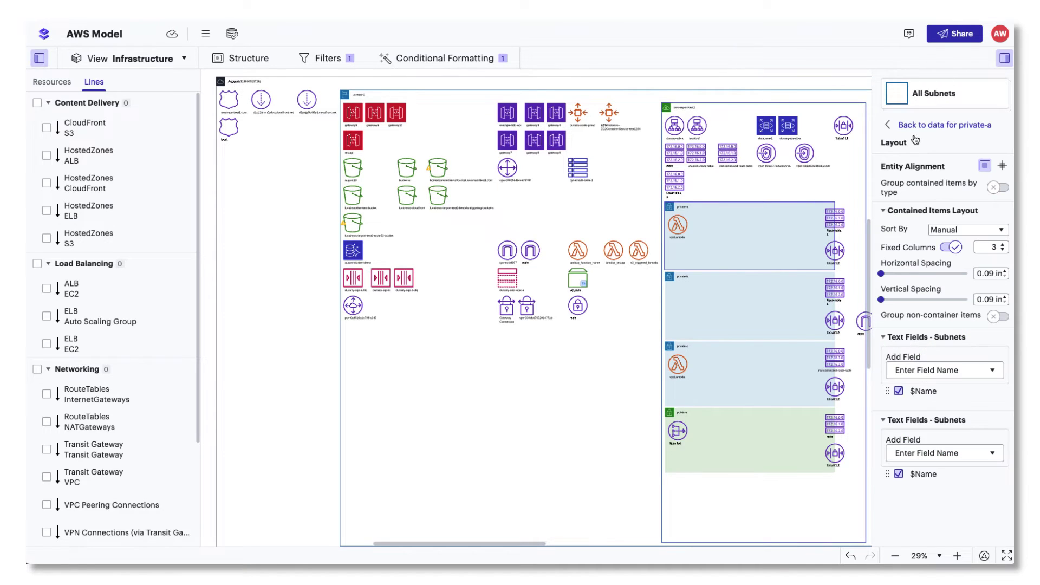
{"action": "left_click", "coordinate": [915, 128]}
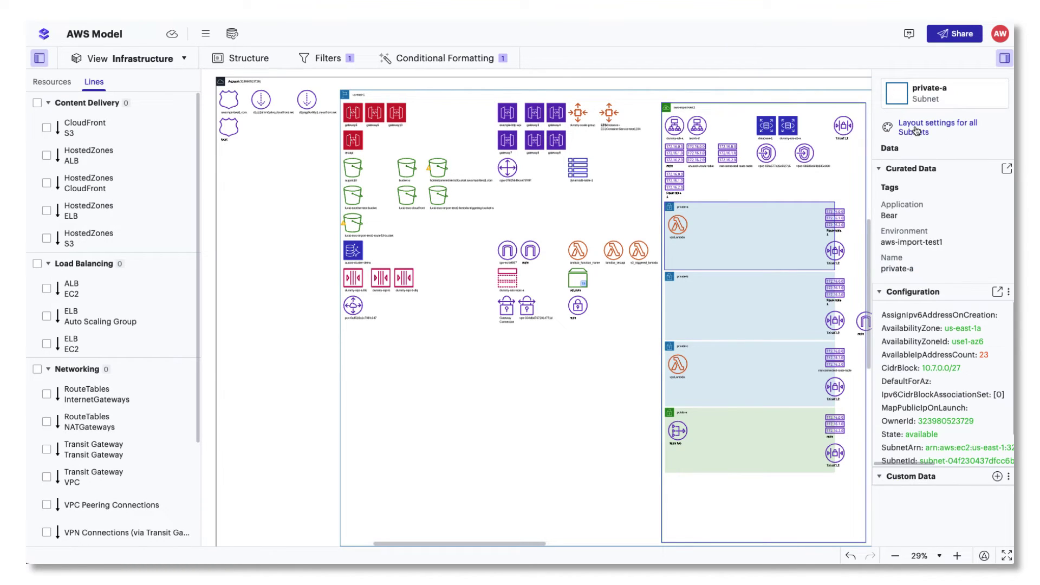
{"action": "left_click", "coordinate": [621, 190]}
{"action": "scroll", "coordinate": [620, 186], "scroll_direction": "down", "scroll_amount": 3}
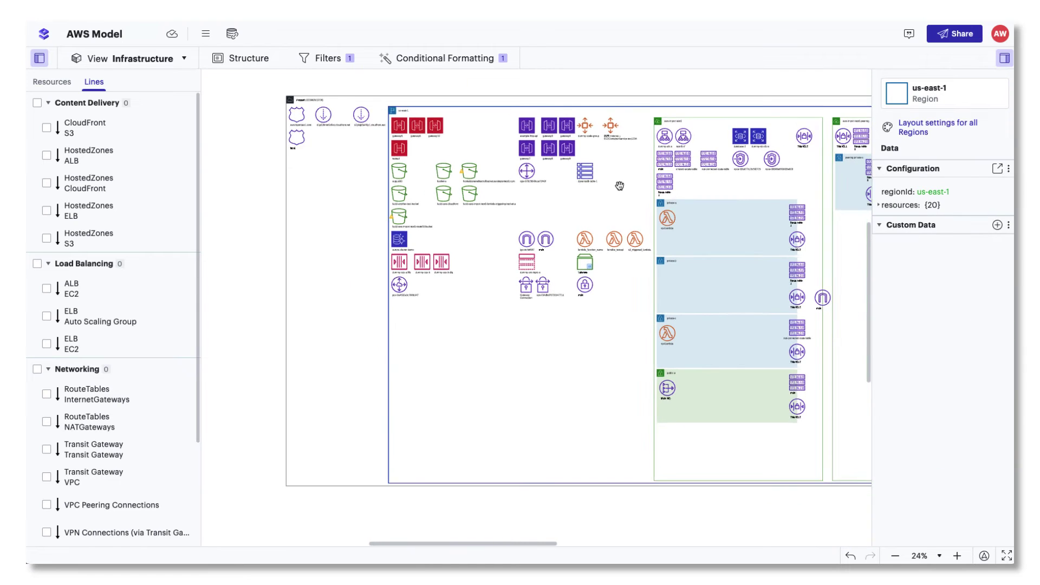
{"action": "scroll", "coordinate": [620, 187], "scroll_direction": "down", "scroll_amount": 4}
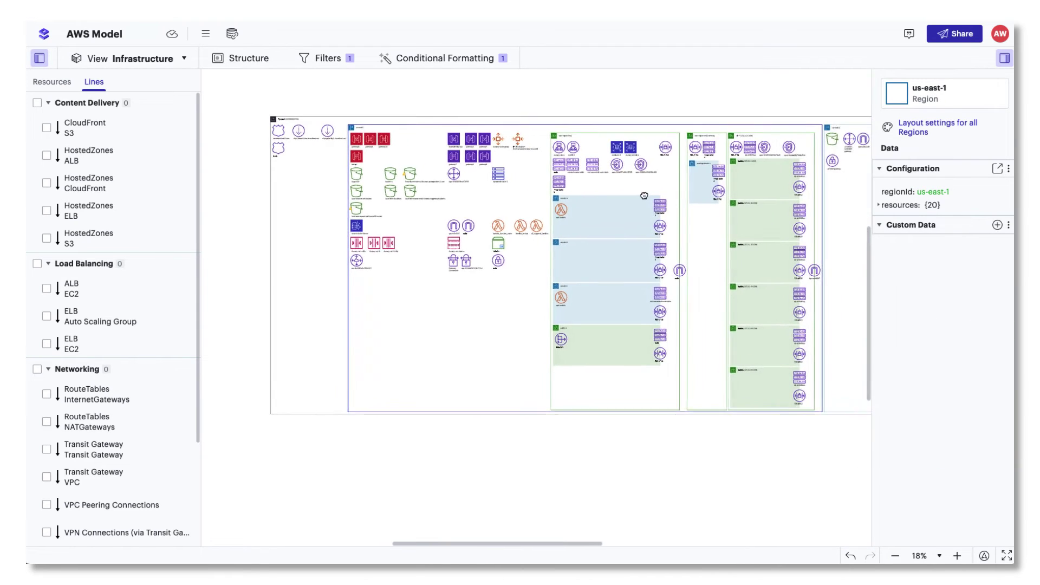
{"action": "left_click", "coordinate": [327, 281]}
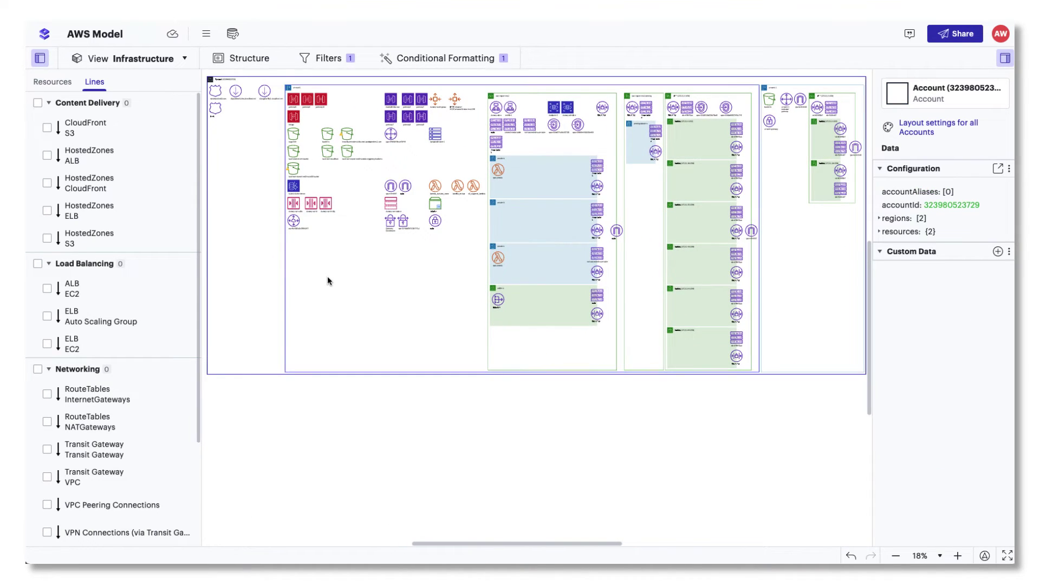
Add an Availability Zones group, swap it with VPCs and back, and remove the Subnets level.
{"action": "left_click", "coordinate": [243, 59]}
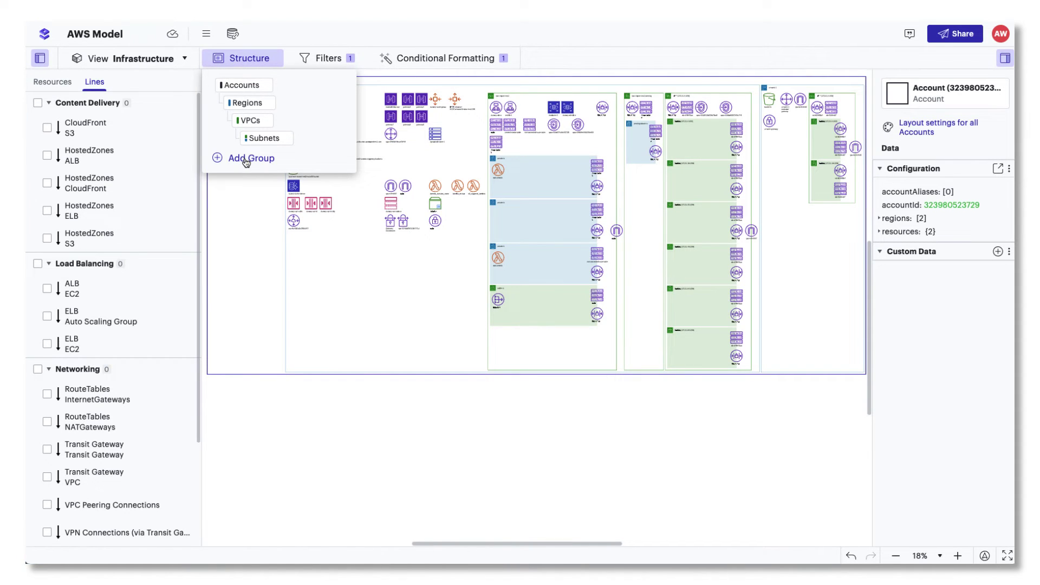
{"action": "left_click", "coordinate": [246, 161]}
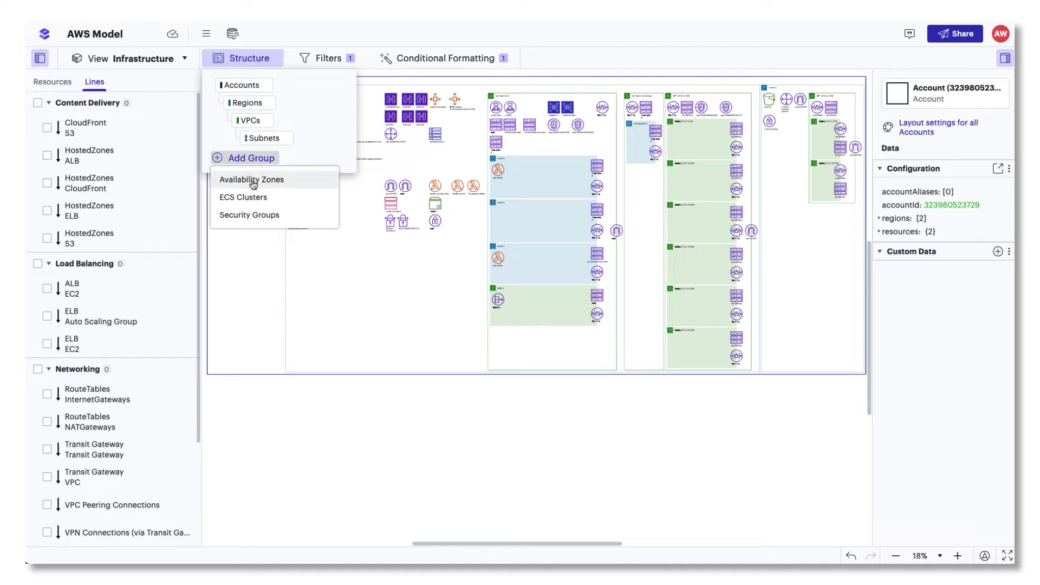
{"action": "left_click", "coordinate": [252, 180]}
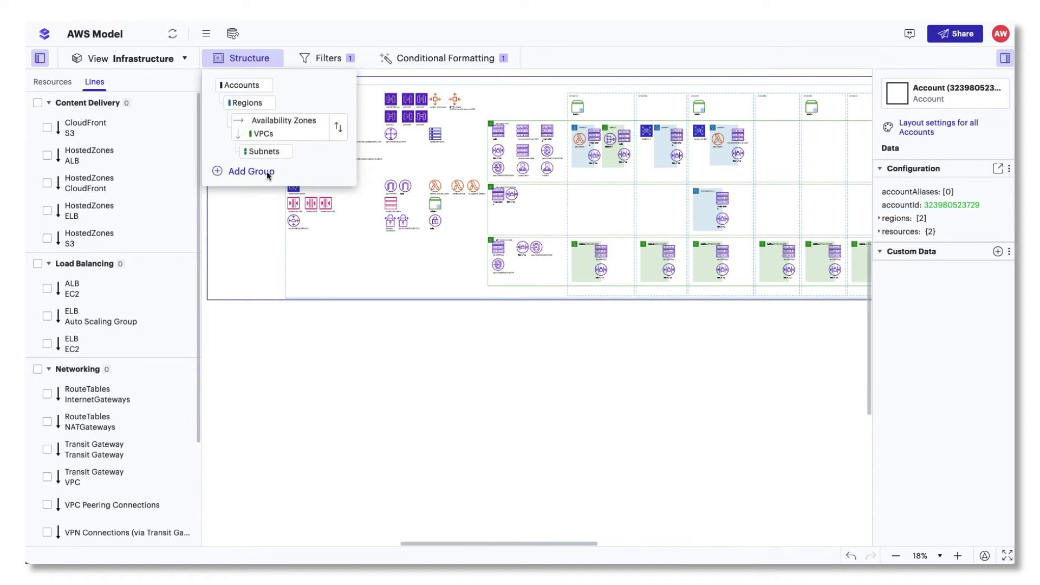
{"action": "left_click", "coordinate": [338, 137]}
{"action": "left_click", "coordinate": [338, 138]}
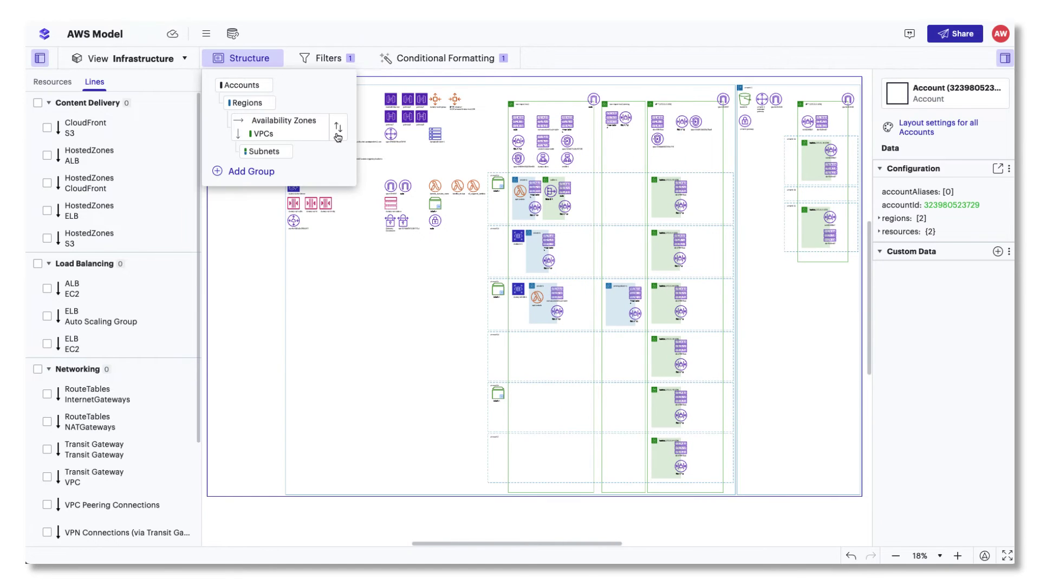
{"action": "left_click", "coordinate": [286, 152]}
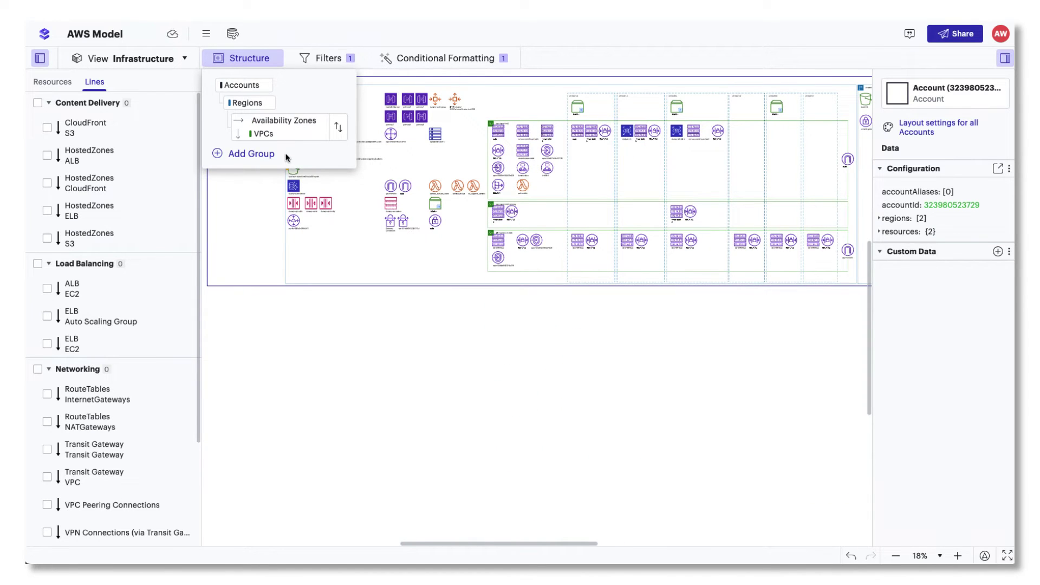
Close Structure and glance at the Dev Rule filter and Rule 2 formatting options.
{"action": "left_click", "coordinate": [372, 360]}
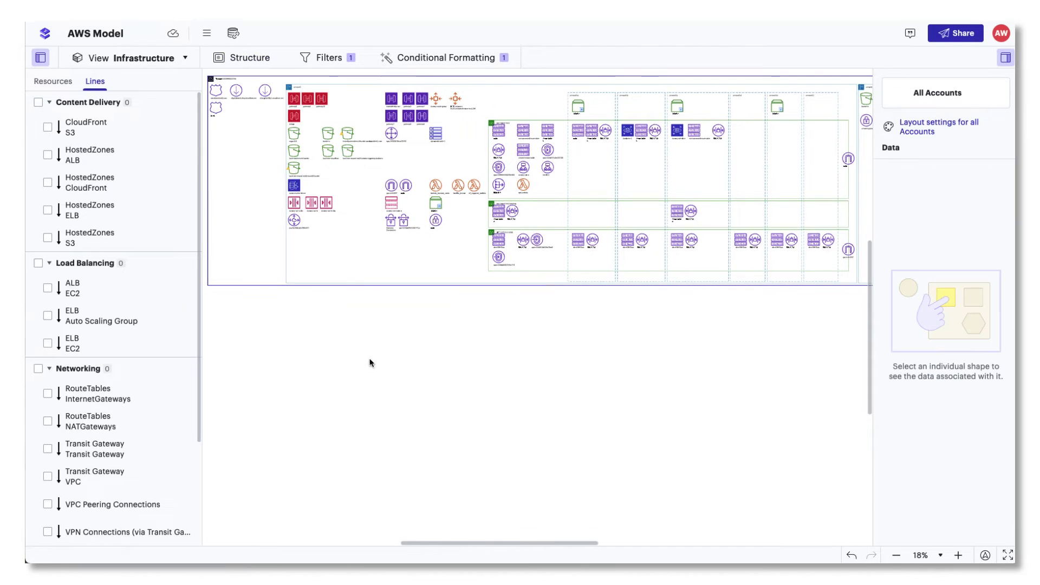
{"action": "left_click", "coordinate": [310, 57]}
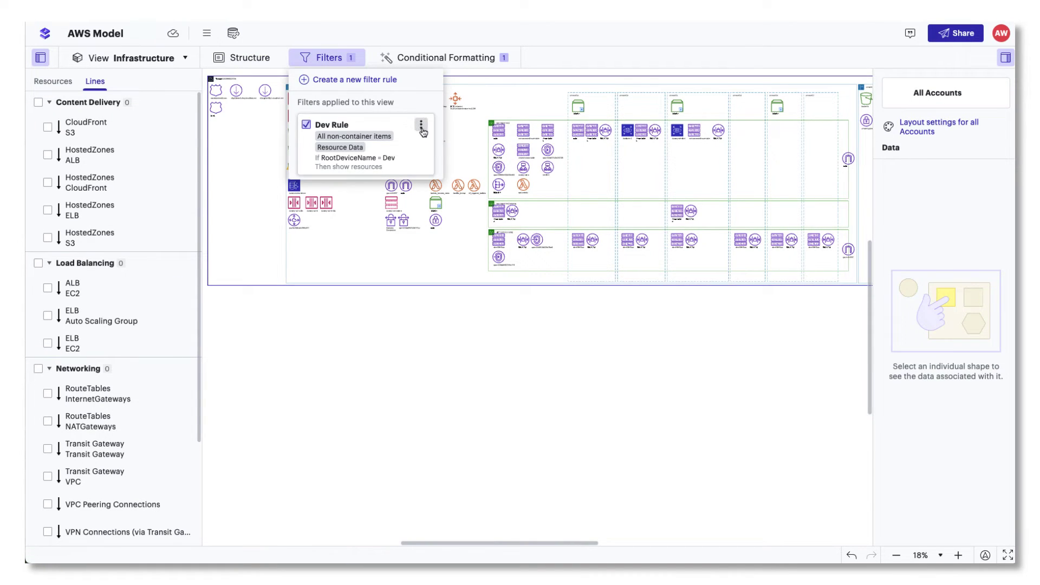
{"action": "left_click", "coordinate": [422, 126]}
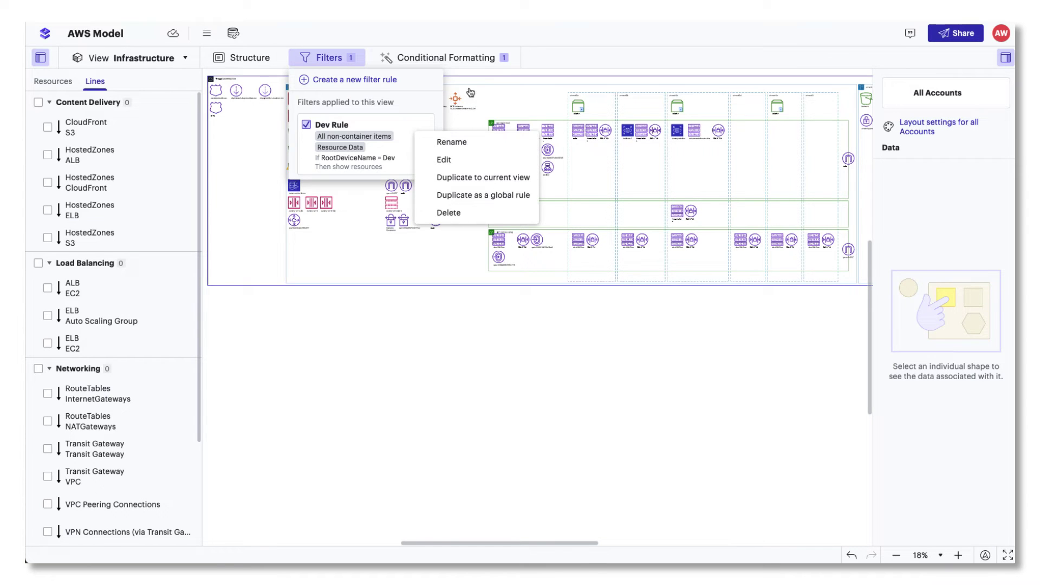
{"action": "left_click", "coordinate": [464, 61]}
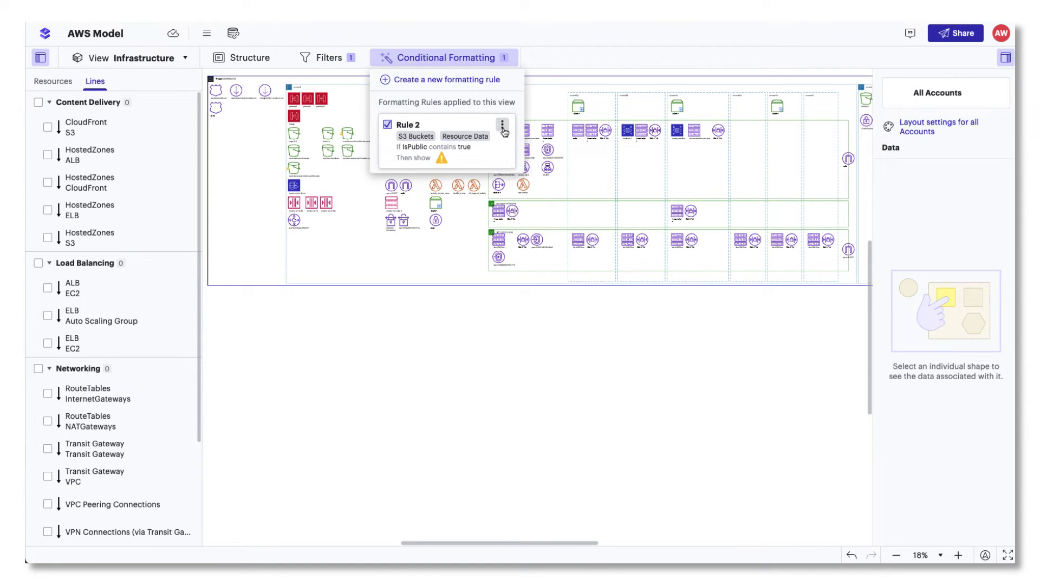
{"action": "left_click", "coordinate": [503, 128]}
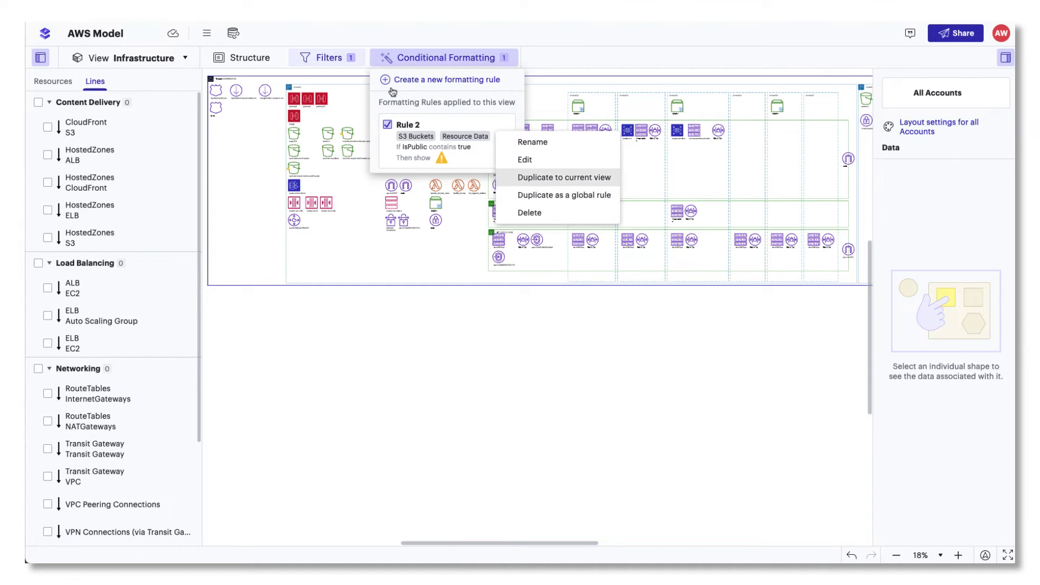
Edit the Dev Rule filter, reveal its Advanced Rule Options, and save it.
{"action": "left_click", "coordinate": [325, 58]}
{"action": "left_click", "coordinate": [383, 127]}
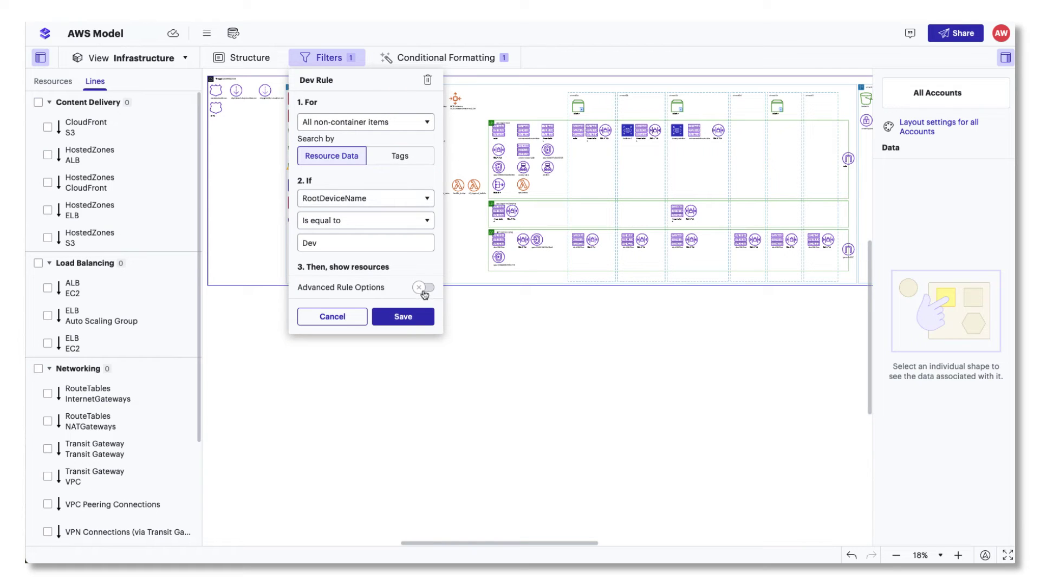
{"action": "left_click", "coordinate": [424, 288]}
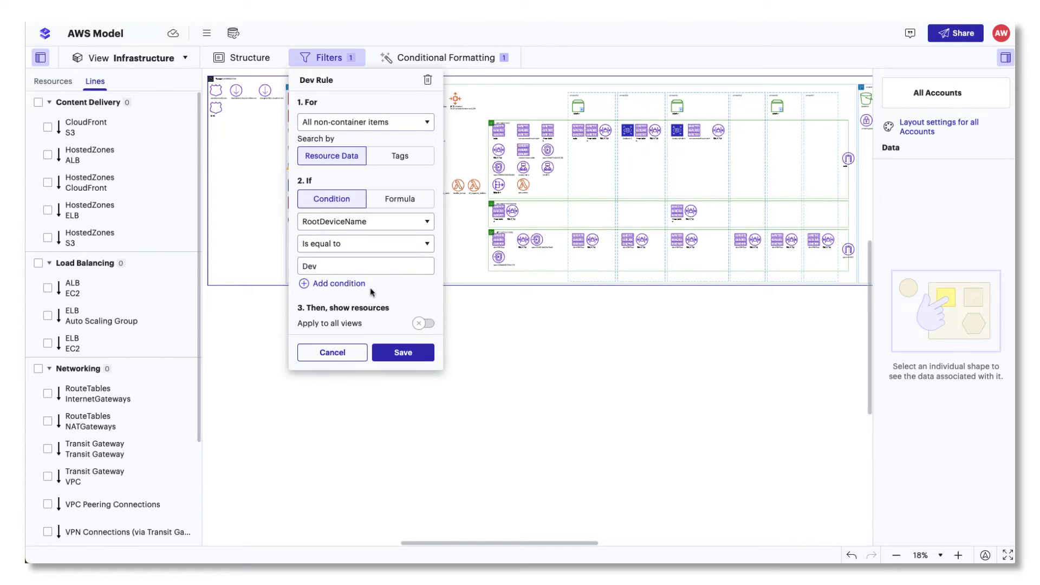
{"action": "left_click", "coordinate": [417, 352]}
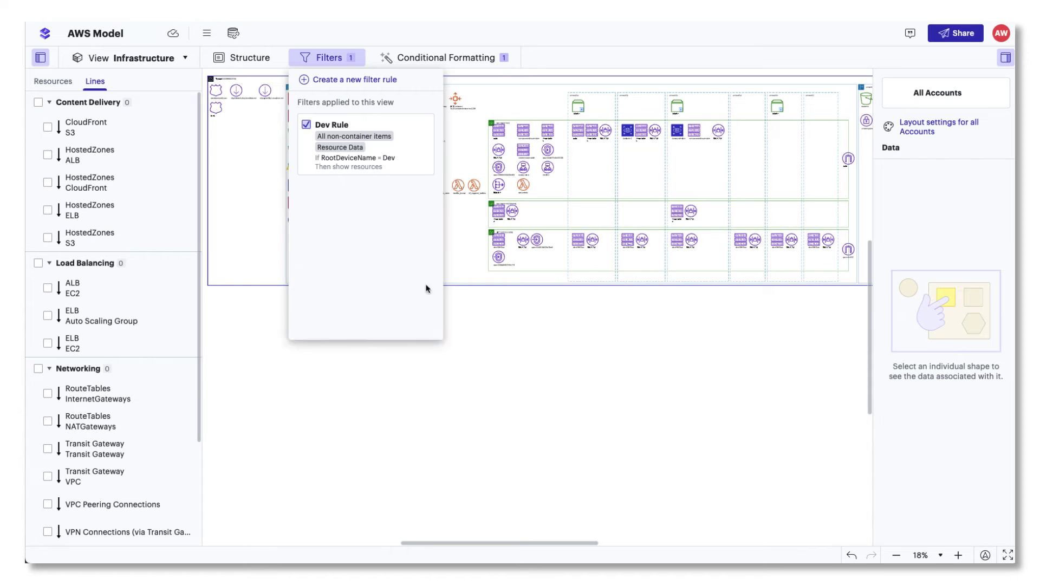
Open Conditional Formatting Rule 2 and reveal its Advanced Rule Options.
{"action": "left_click", "coordinate": [456, 66]}
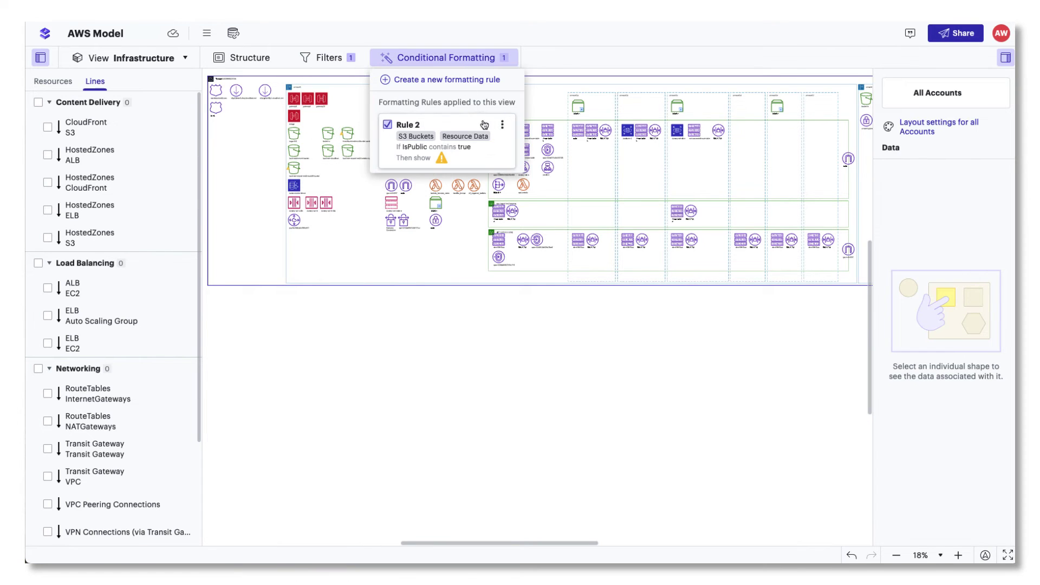
{"action": "left_click", "coordinate": [483, 121]}
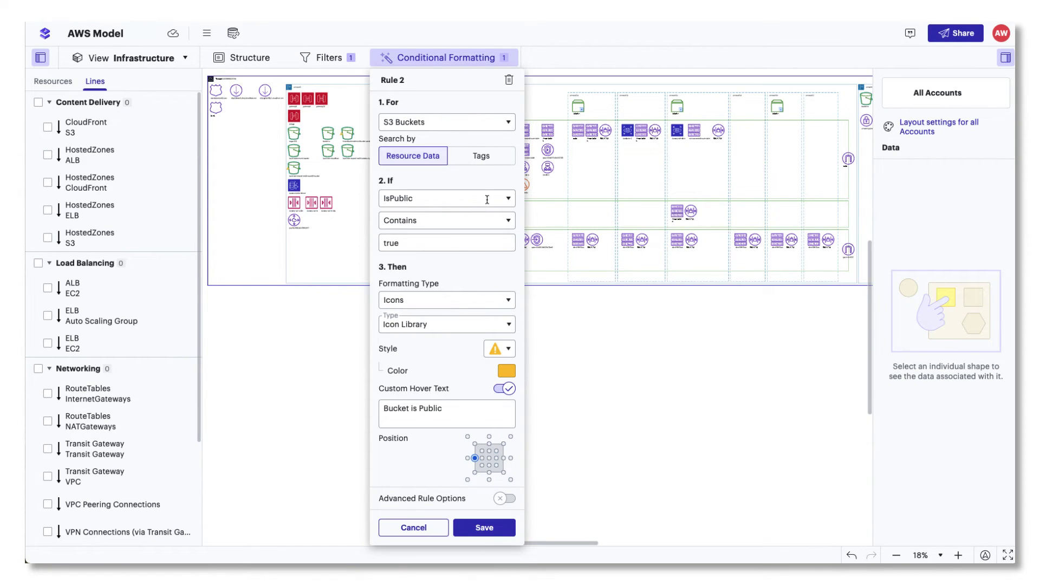
{"action": "left_click", "coordinate": [501, 498]}
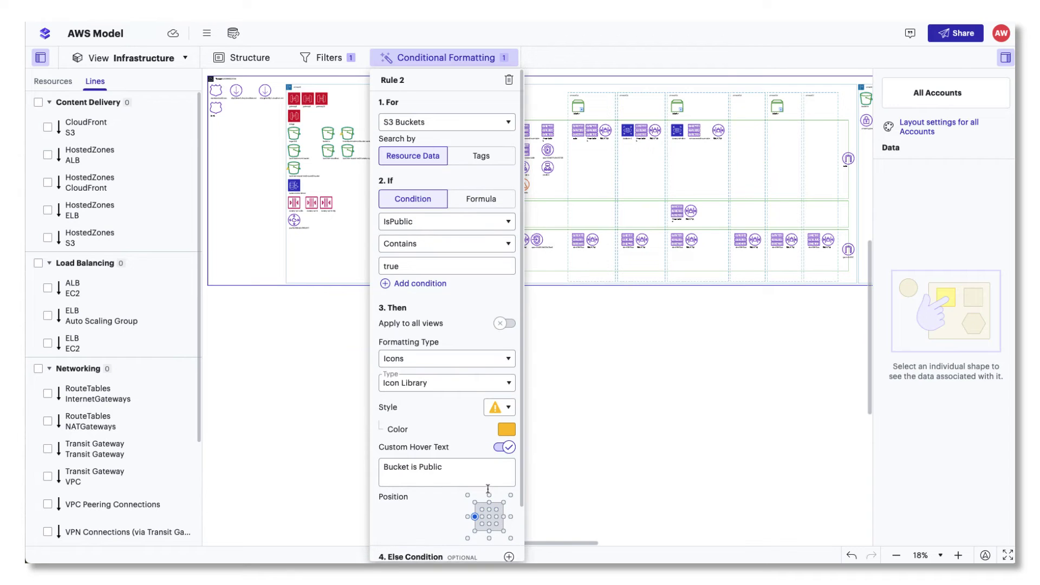
{"action": "scroll", "coordinate": [448, 325], "scroll_direction": "down", "scroll_amount": 1}
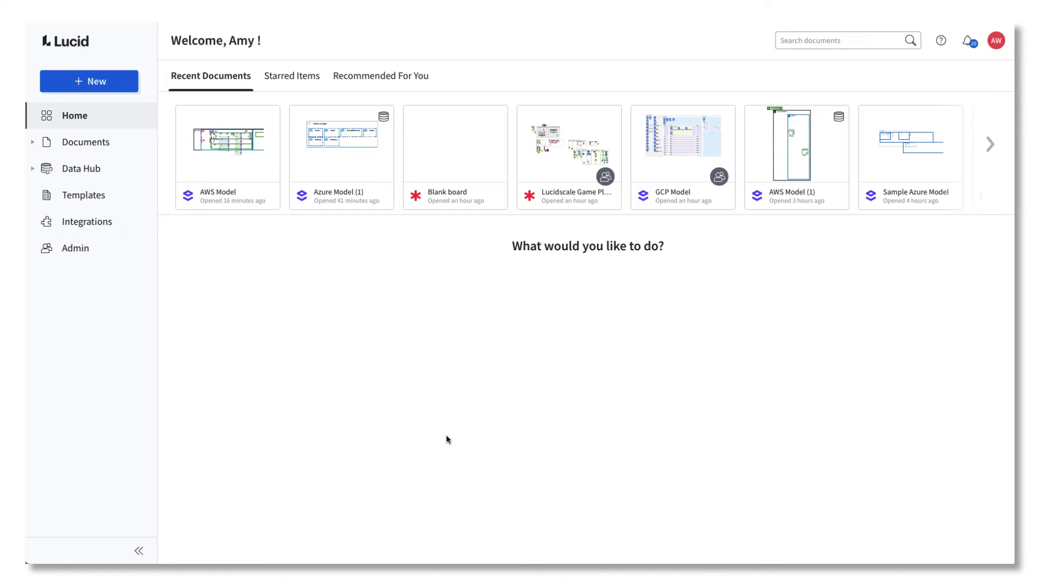
Check the imported AWS accounts, the first account's actions, and the AWS Model's new-data banner.
{"action": "left_click", "coordinate": [96, 173]}
{"action": "left_click", "coordinate": [90, 198]}
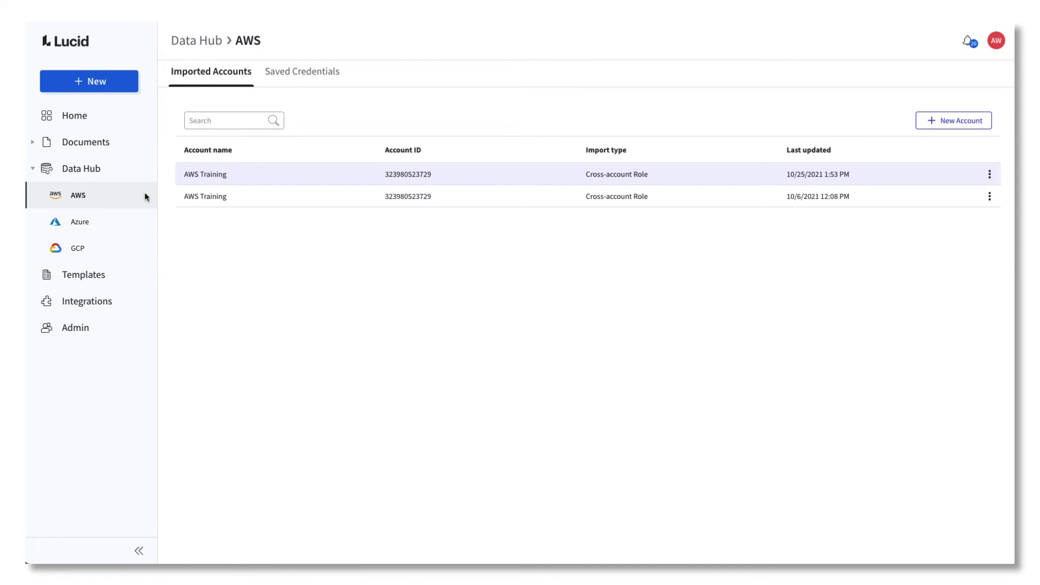
{"action": "left_click", "coordinate": [989, 176]}
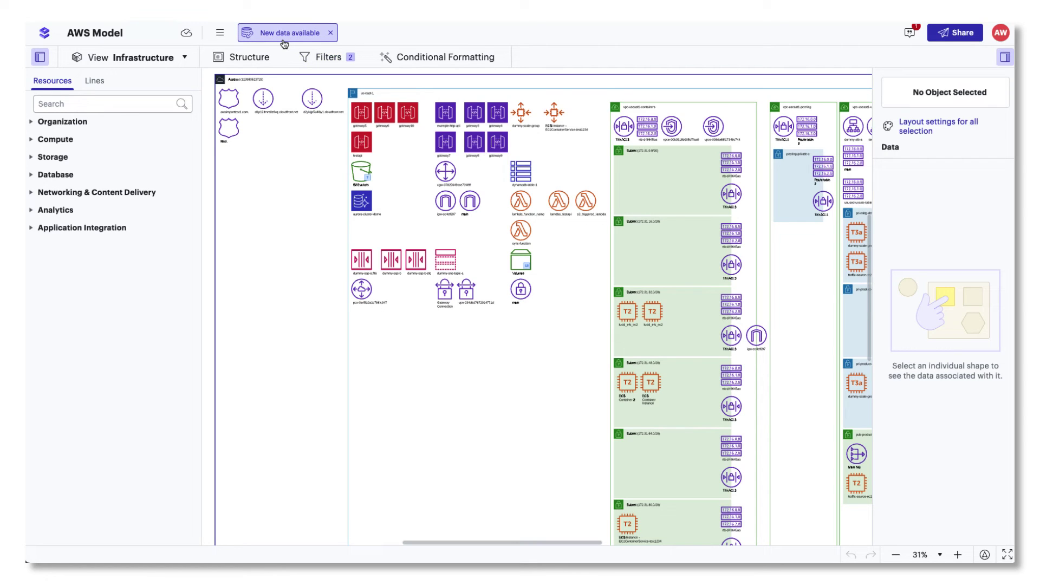
{"action": "left_click", "coordinate": [282, 40]}
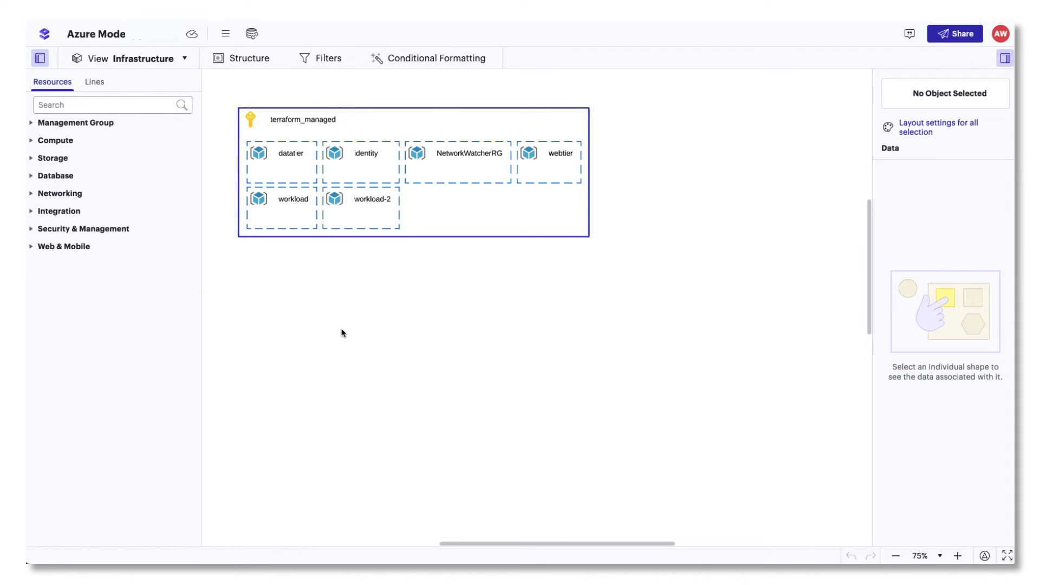
Show the Azure Model's Model Data panel with its Sync Model option.
{"action": "left_click", "coordinate": [253, 35]}
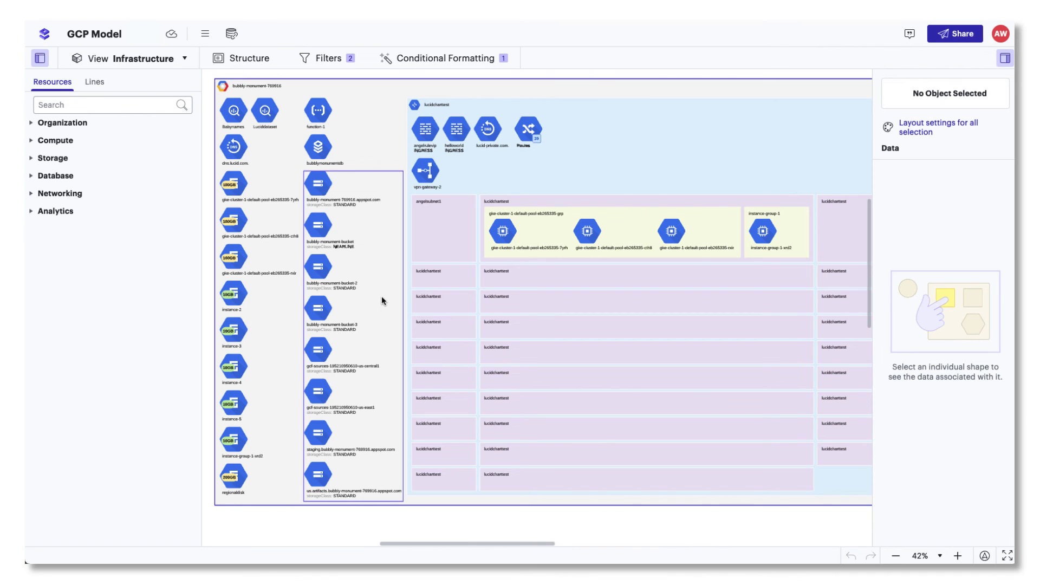
Preview the GCP Model's GKE Clusters view, then switch to Shared VPC Infrastructure.
{"action": "scroll", "coordinate": [381, 296], "scroll_direction": "down", "scroll_amount": 2}
{"action": "left_click_drag", "start_coordinate": [432, 302], "coordinate": [524, 293]}
{"action": "left_click", "coordinate": [185, 62]}
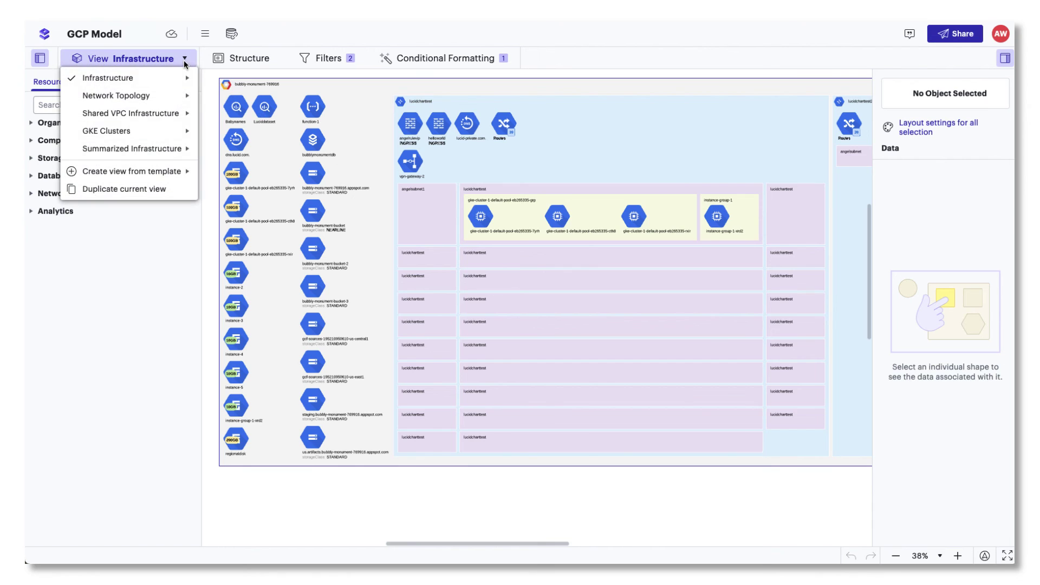
{"action": "left_click", "coordinate": [145, 137]}
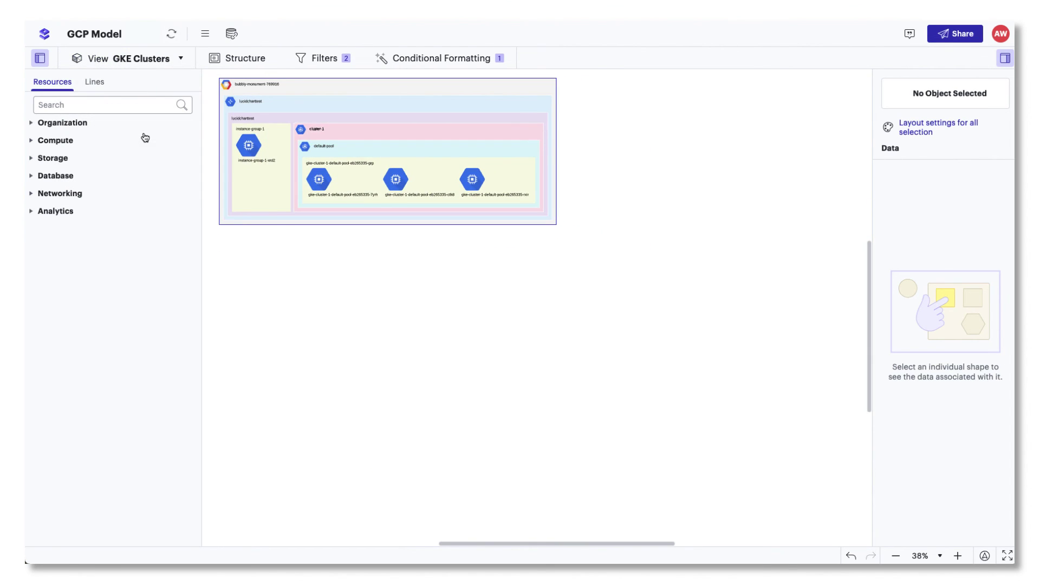
{"action": "left_click", "coordinate": [153, 64]}
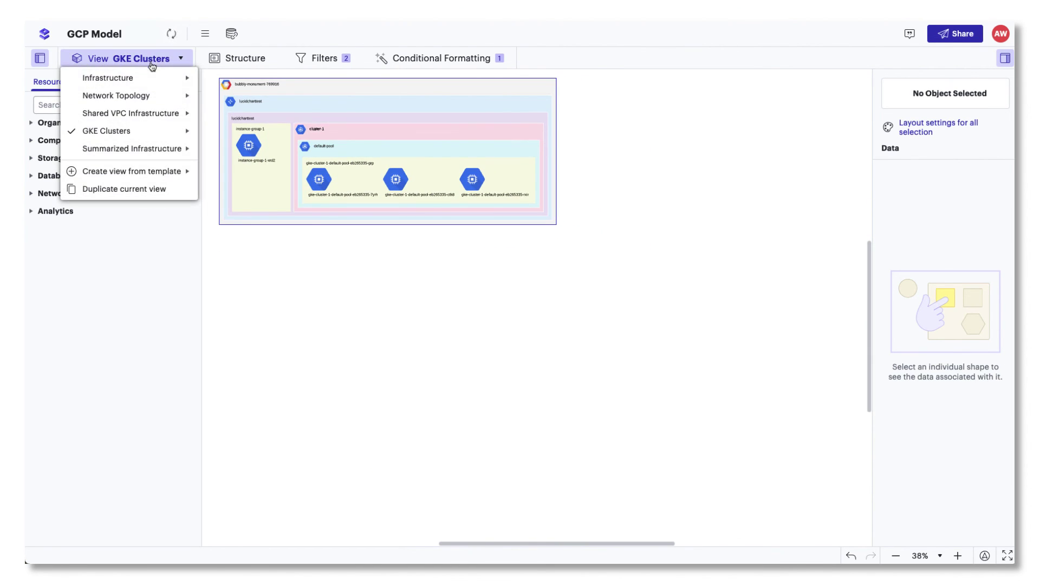
{"action": "left_click", "coordinate": [132, 112]}
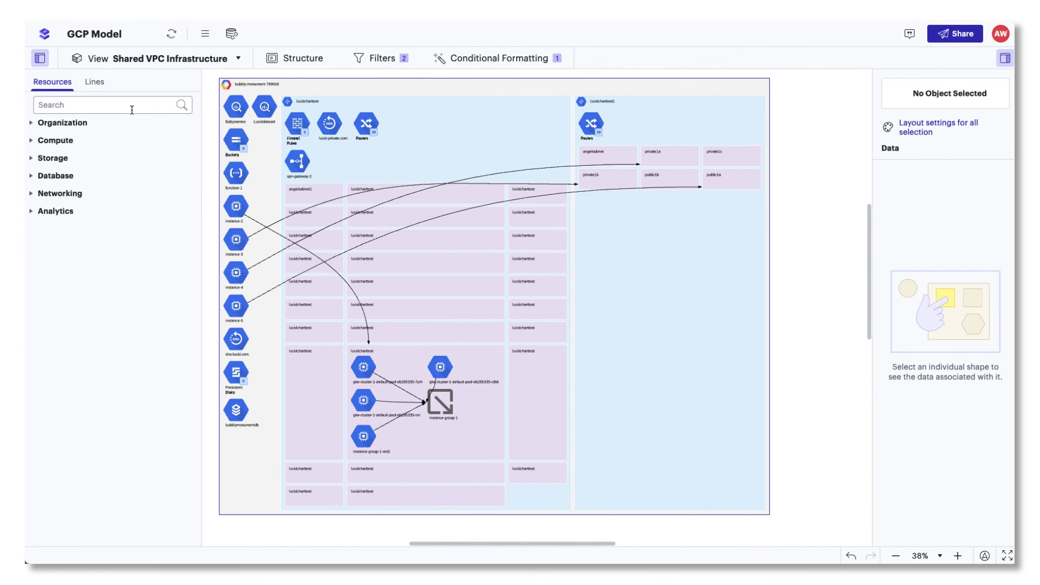
Export the view as Lucidchart Shapes, then draw a connector out from the Routes shape.
{"action": "left_click", "coordinate": [208, 34]}
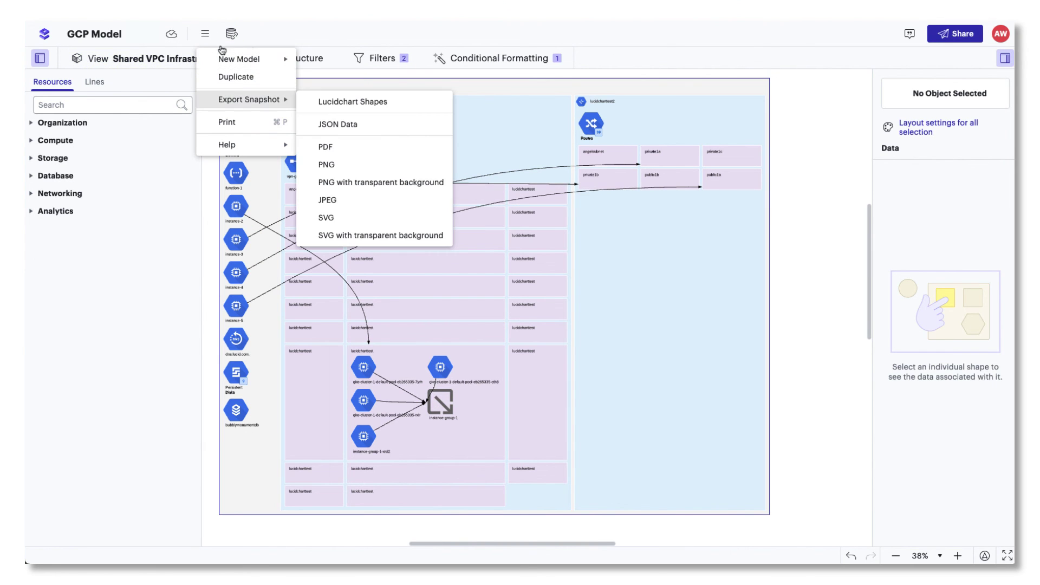
{"action": "left_click", "coordinate": [327, 102]}
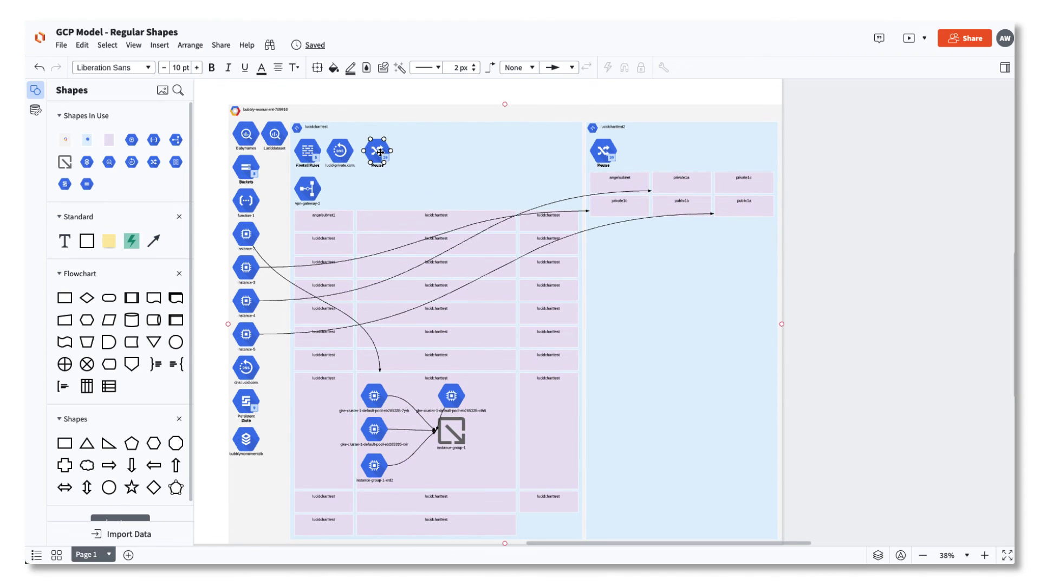
{"action": "left_click", "coordinate": [379, 151]}
{"action": "left_click_drag", "start_coordinate": [392, 152], "coordinate": [590, 186]}
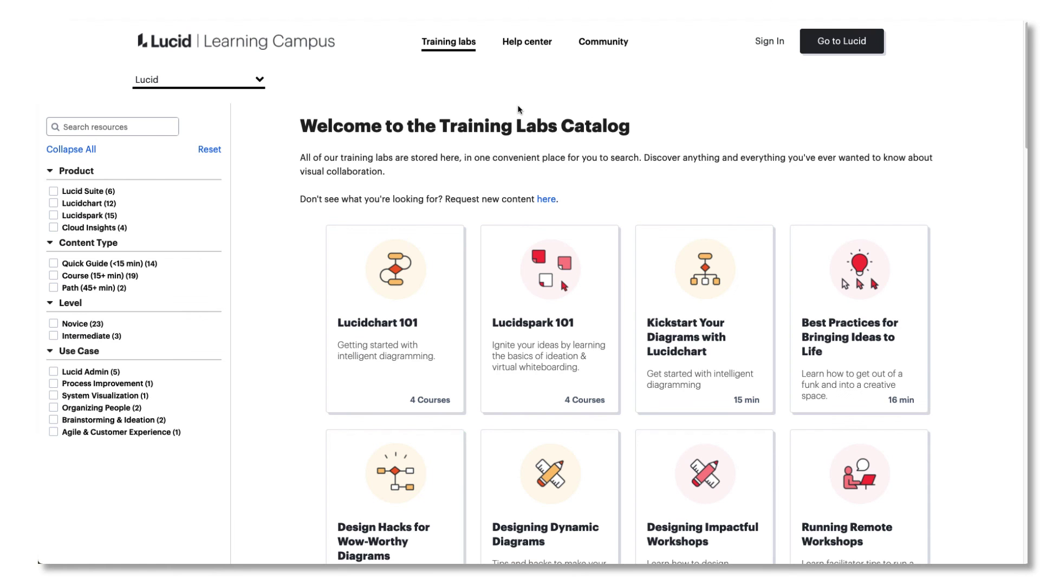